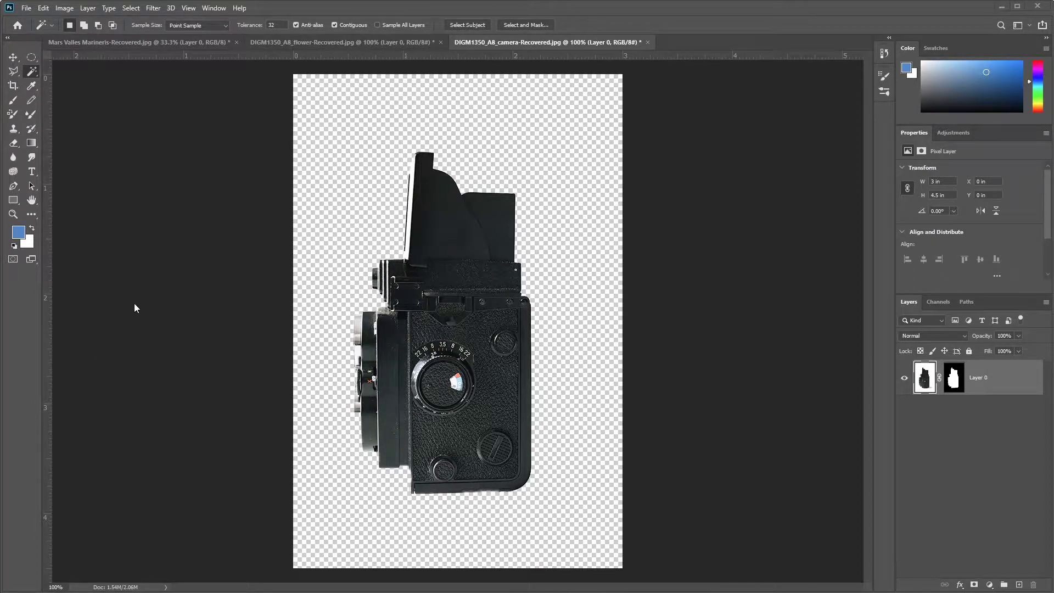
Open landscape.jpg from the File menu
left_click(26, 8)
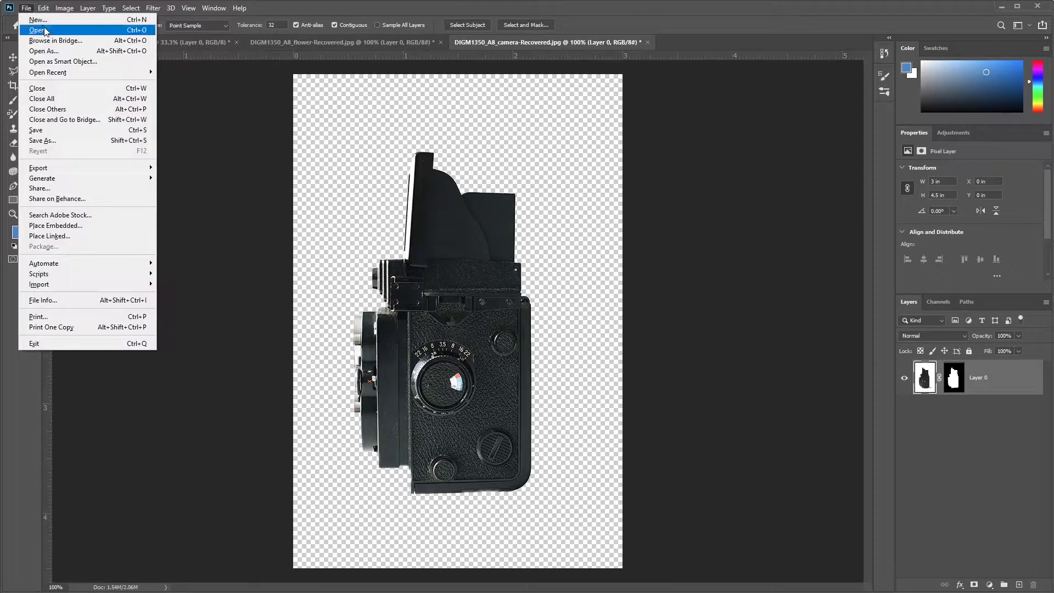
left_click(46, 31)
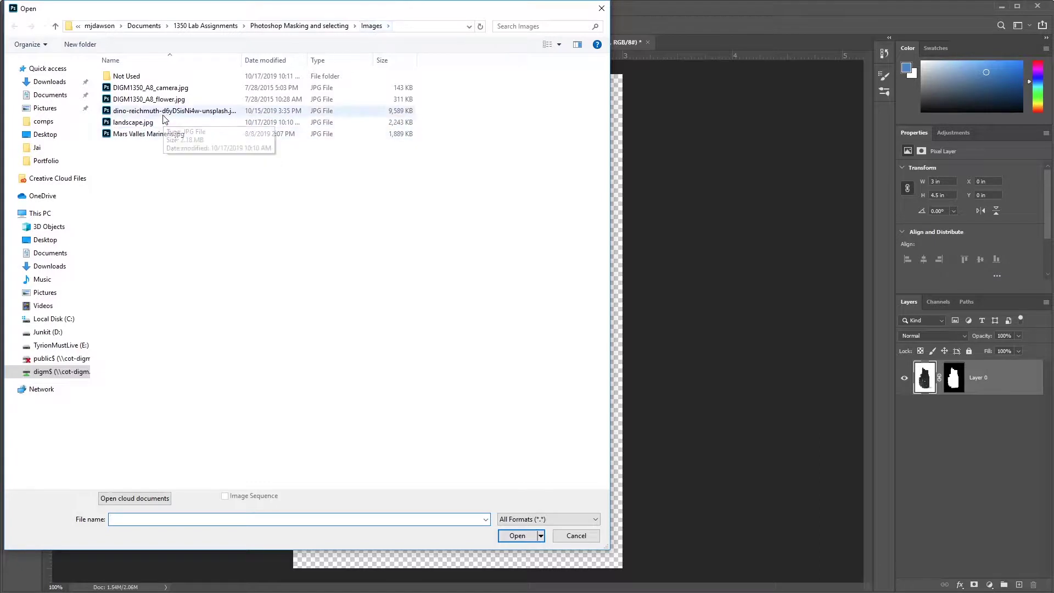
key("Escape")
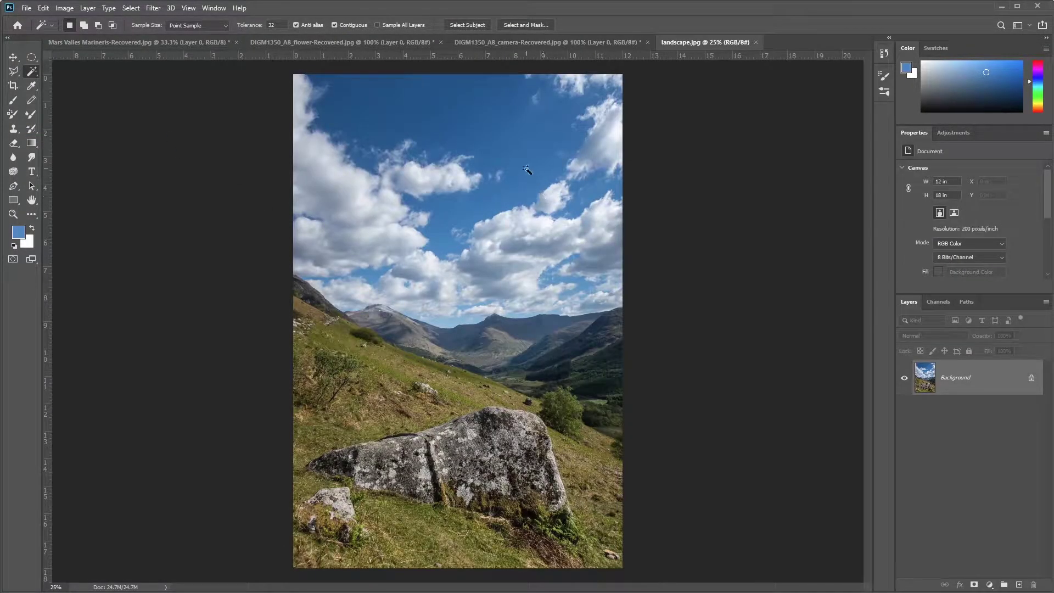
Zoom into the sky at the photo's top edge and pick the Quick Selection tool
scroll(515, 158, "up", 4)
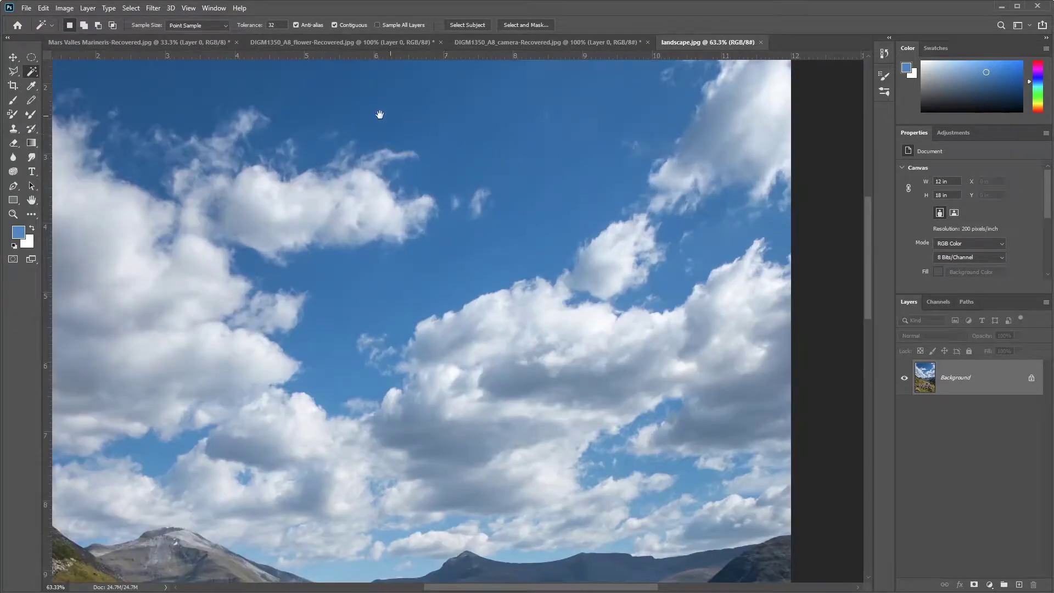
left_click_drag(309, 108, 388, 299)
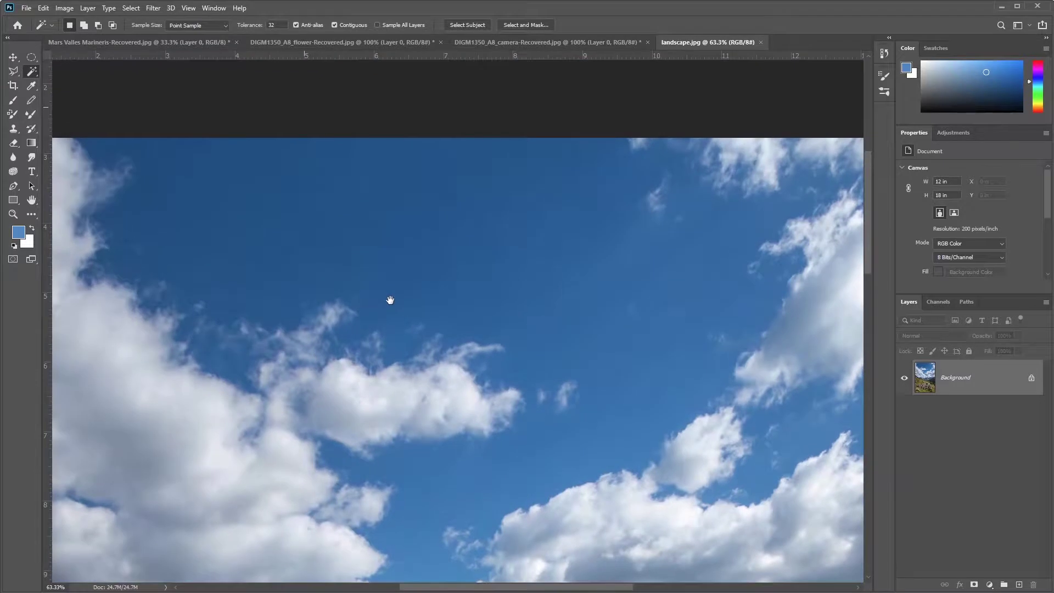
right_click(33, 74)
left_click(82, 70)
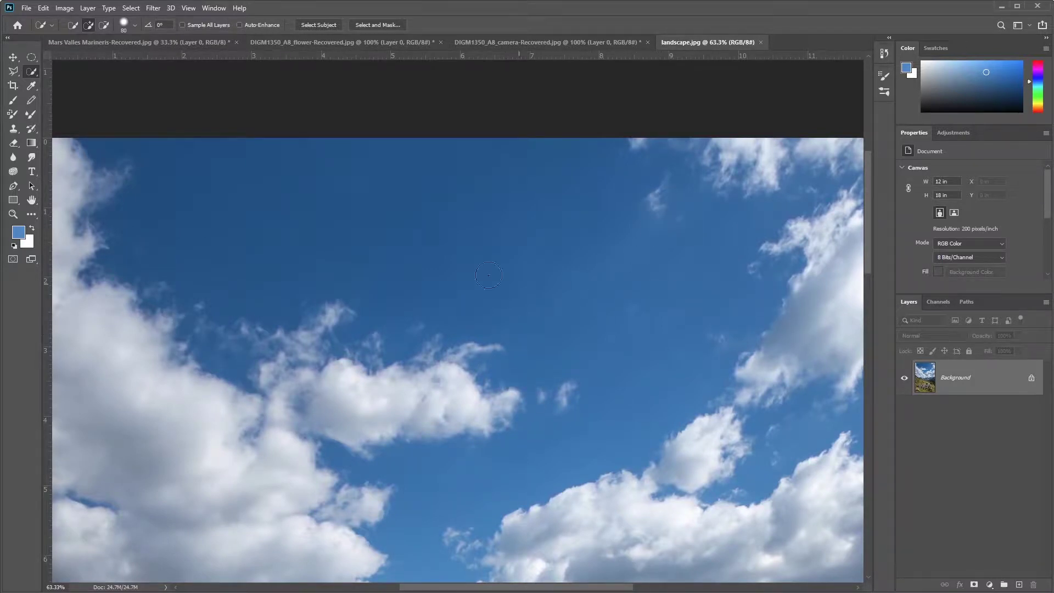
mouse_move(137, 148)
left_mouse_down()
mouse_move(207, 164)
mouse_move(226, 254)
mouse_move(466, 266)
mouse_move(633, 295)
mouse_move(627, 341)
mouse_move(686, 291)
mouse_move(616, 376)
left_mouse_up()
left_click_drag(574, 424, 539, 242)
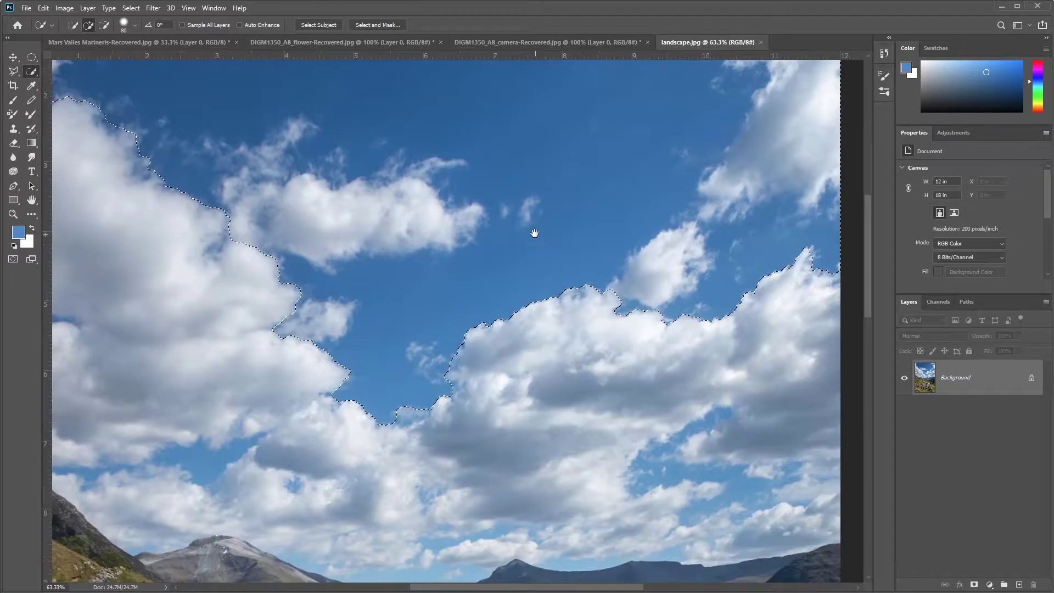
left_click_drag(537, 201, 541, 261)
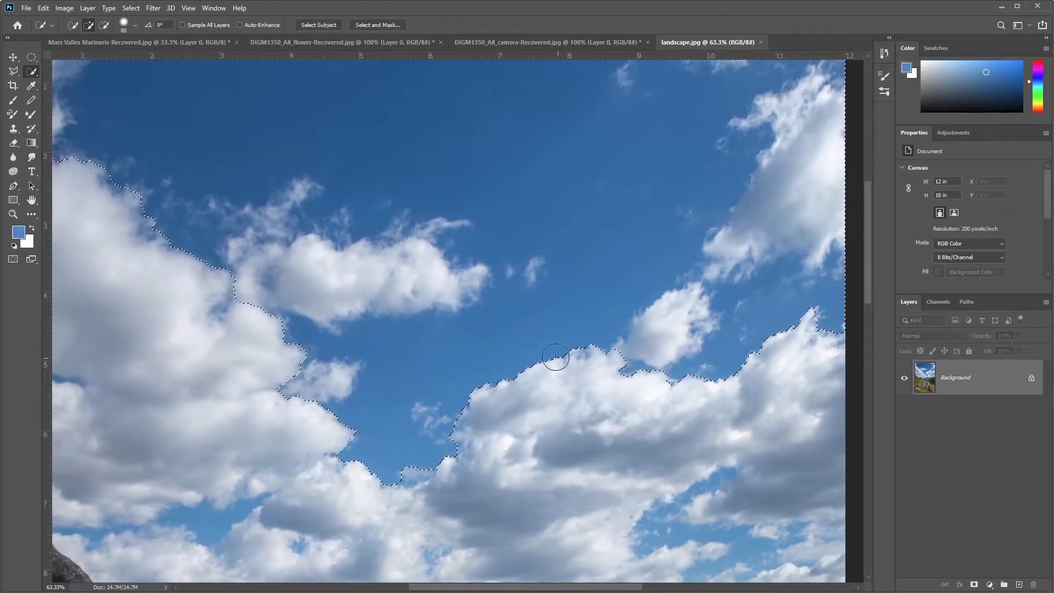
mouse_move(355, 299)
left_mouse_down()
mouse_move(298, 282)
mouse_move(400, 279)
mouse_move(469, 231)
left_mouse_up()
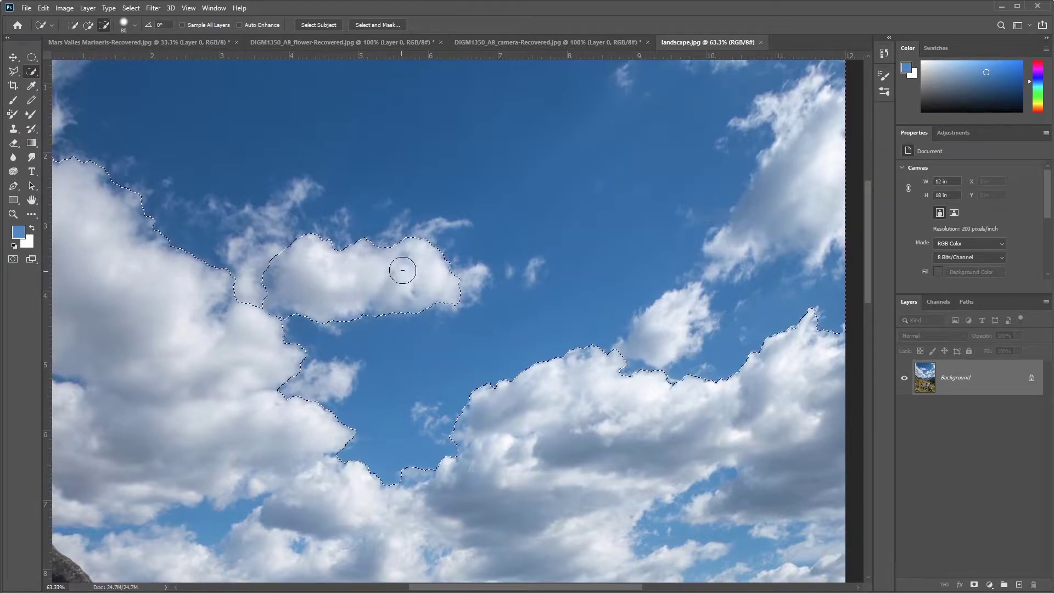
mouse_move(296, 256)
left_mouse_down()
mouse_move(263, 258)
mouse_move(249, 301)
left_mouse_up()
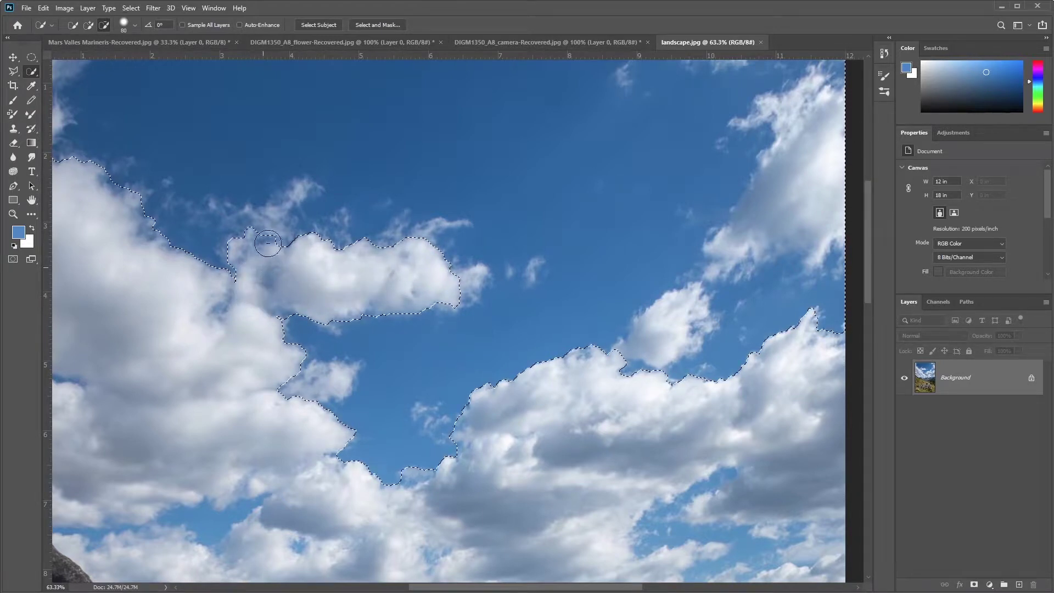
mouse_move(268, 242)
left_mouse_down()
mouse_move(285, 217)
mouse_move(277, 212)
mouse_move(281, 232)
left_mouse_up()
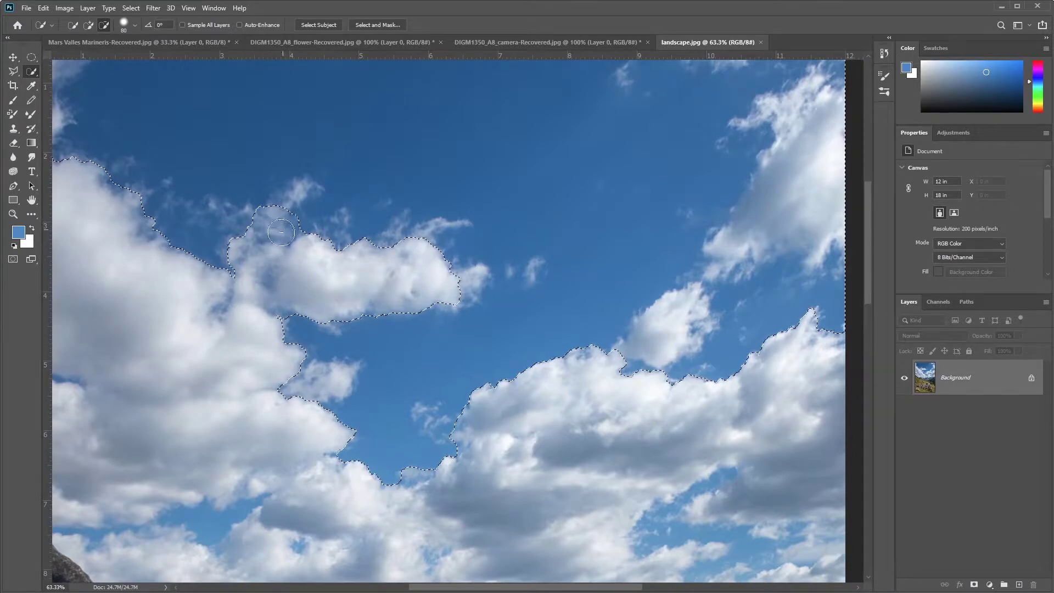
mouse_move(742, 221)
left_mouse_down()
mouse_move(736, 235)
mouse_move(790, 173)
left_mouse_up()
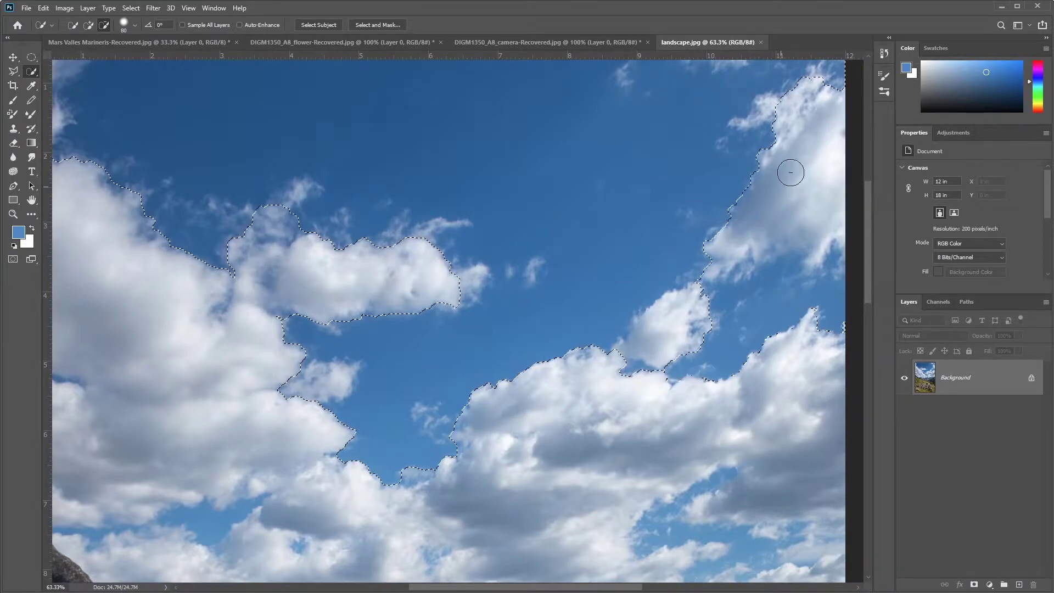
mouse_move(760, 96)
left_mouse_down()
mouse_move(816, 204)
mouse_move(785, 277)
left_mouse_up()
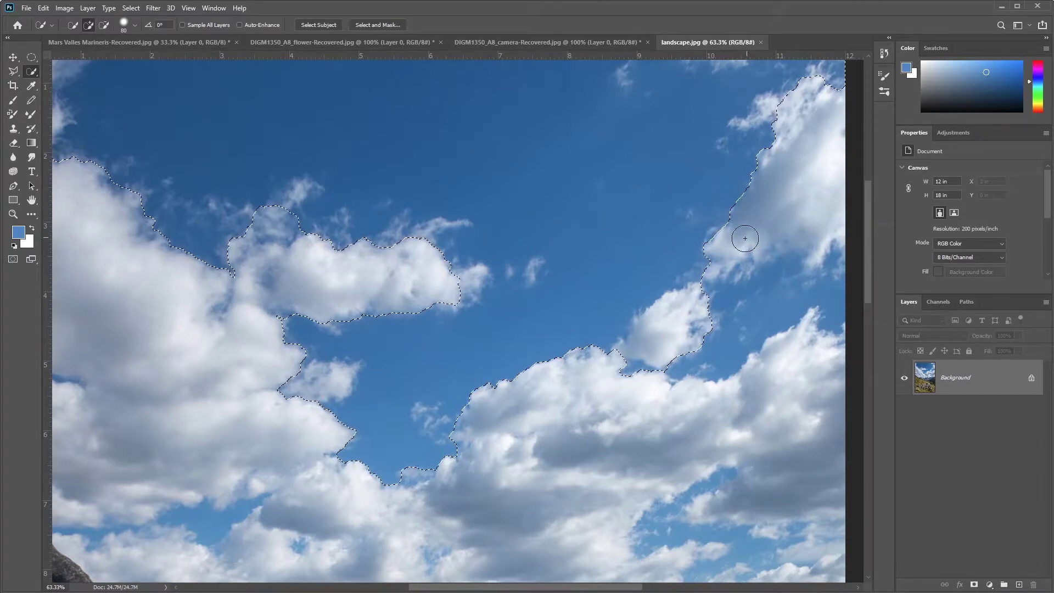
key("ctrl+d")
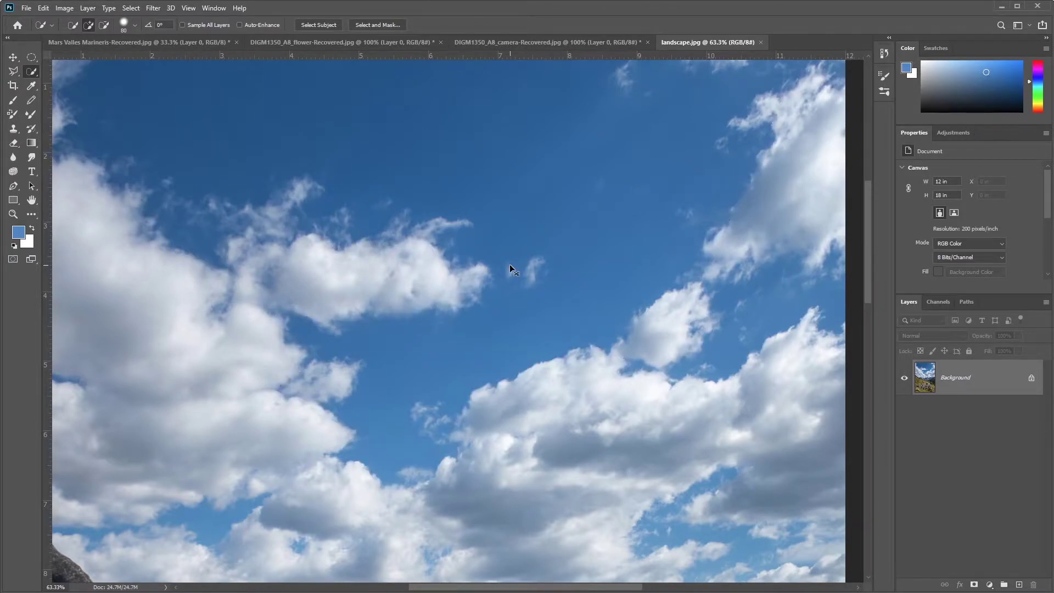
Switch to the Magic Wand tool, test it on the blue sky, then deselect with Ctrl+D
right_click(32, 69)
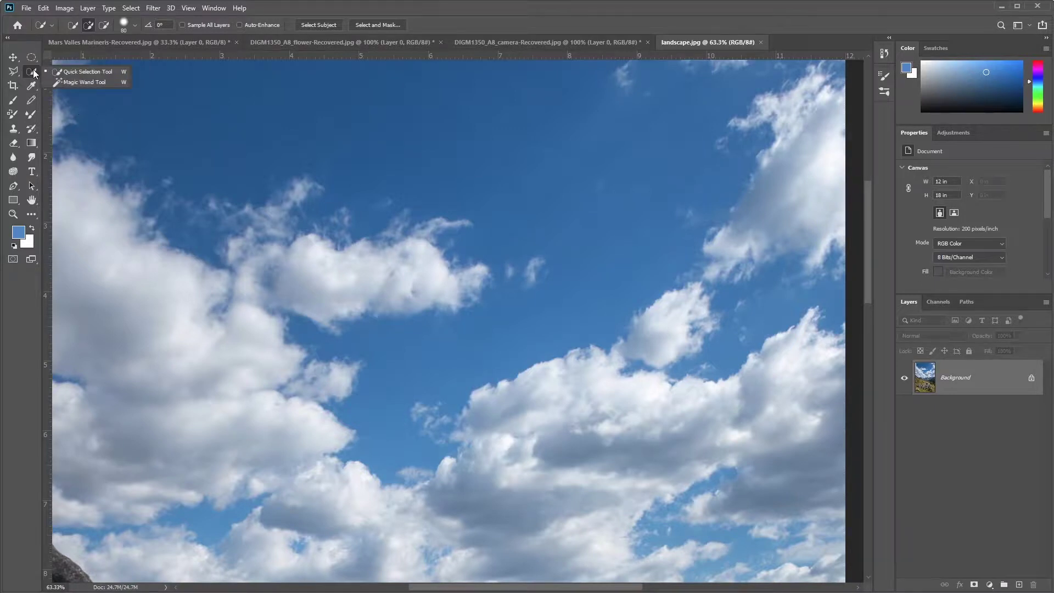
left_click(79, 82)
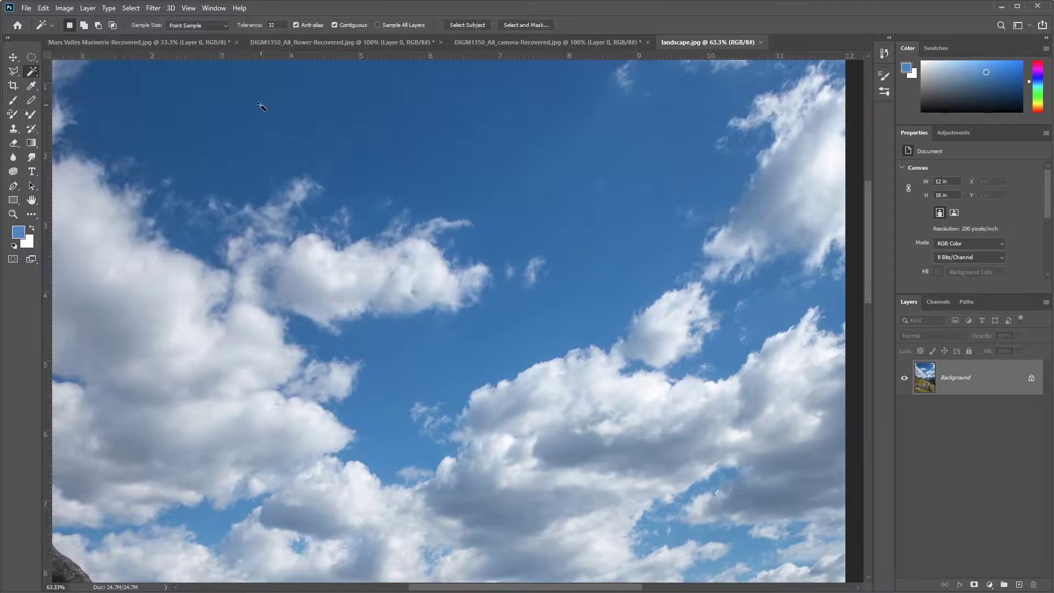
left_click_drag(254, 134, 347, 218)
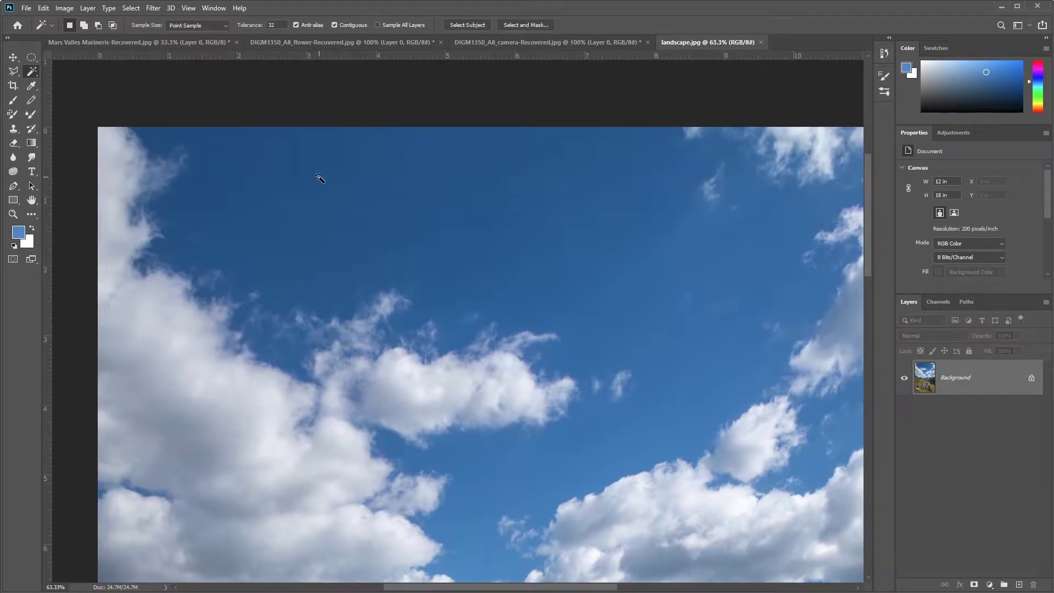
left_click(321, 189)
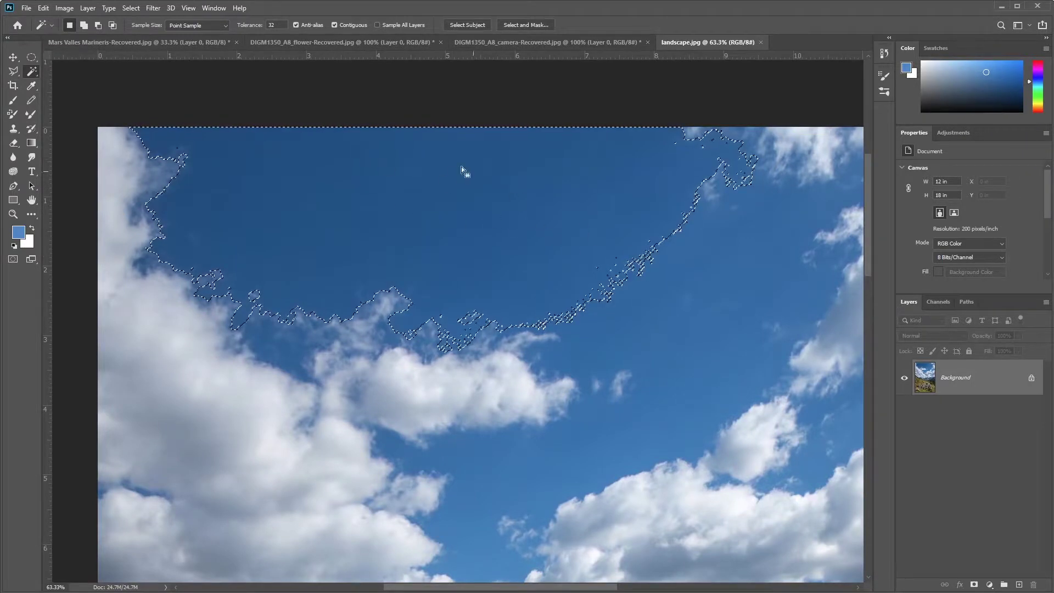
key("Return")
key("ctrl+d")
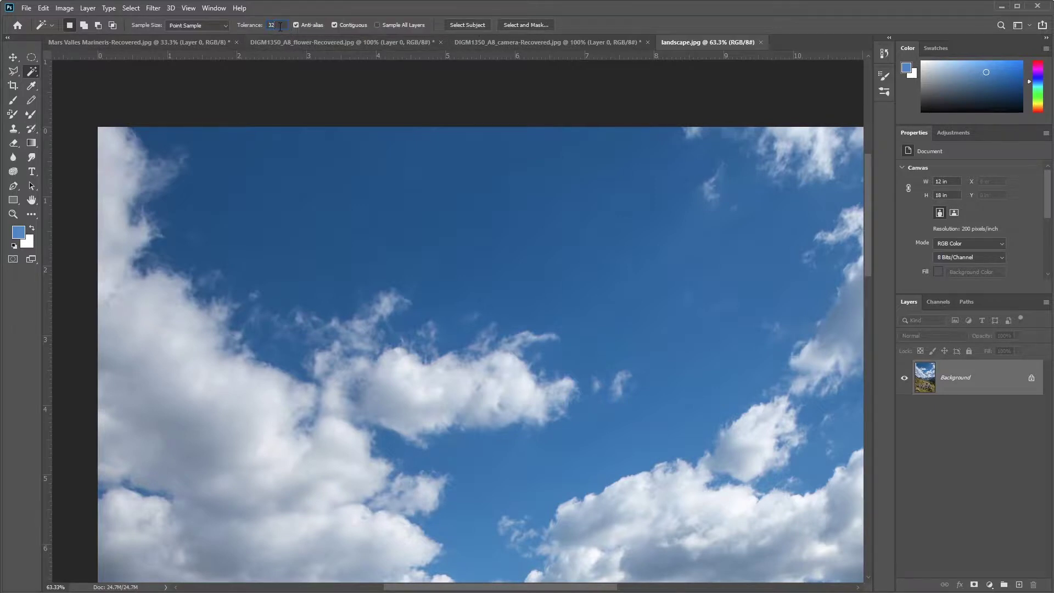
Test a Magic Wand sky selection at Tolerance 60, deselect, then set Tolerance to 20
left_click(280, 26)
left_click(367, 189)
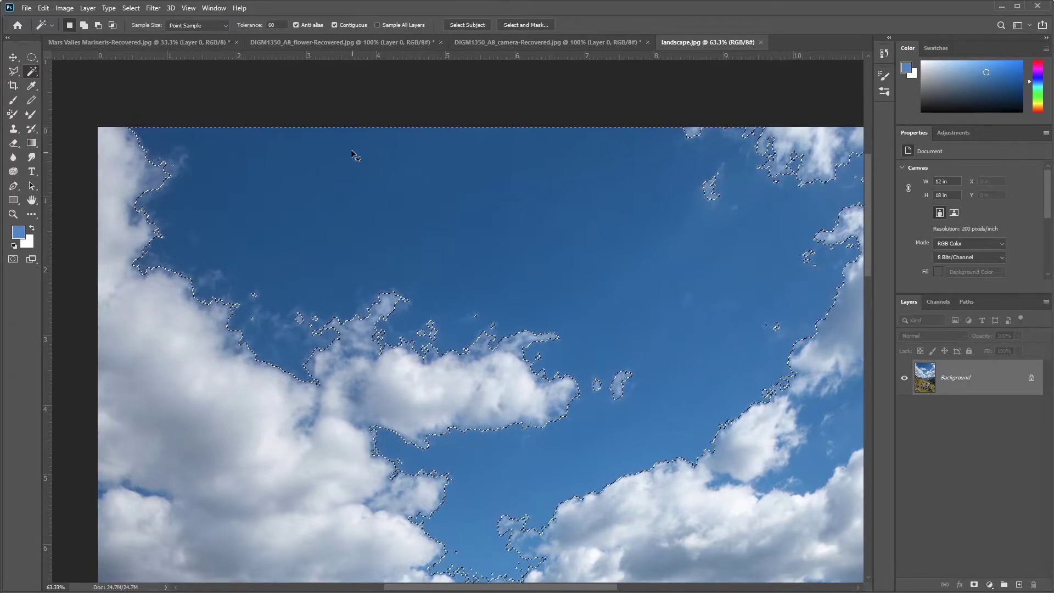
key("ctrl+d")
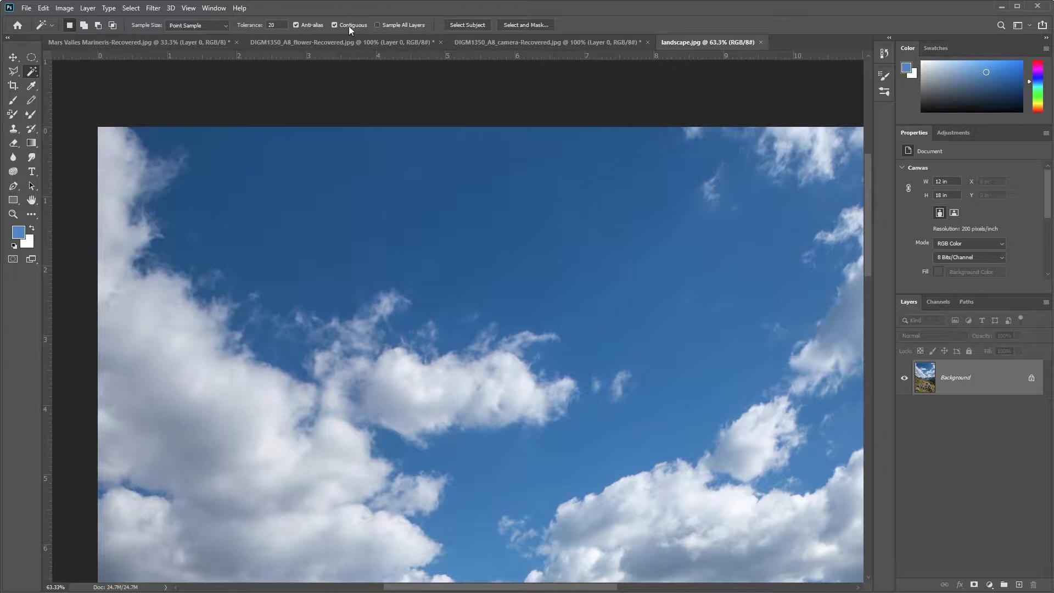
left_click_drag(559, 256, 378, 65)
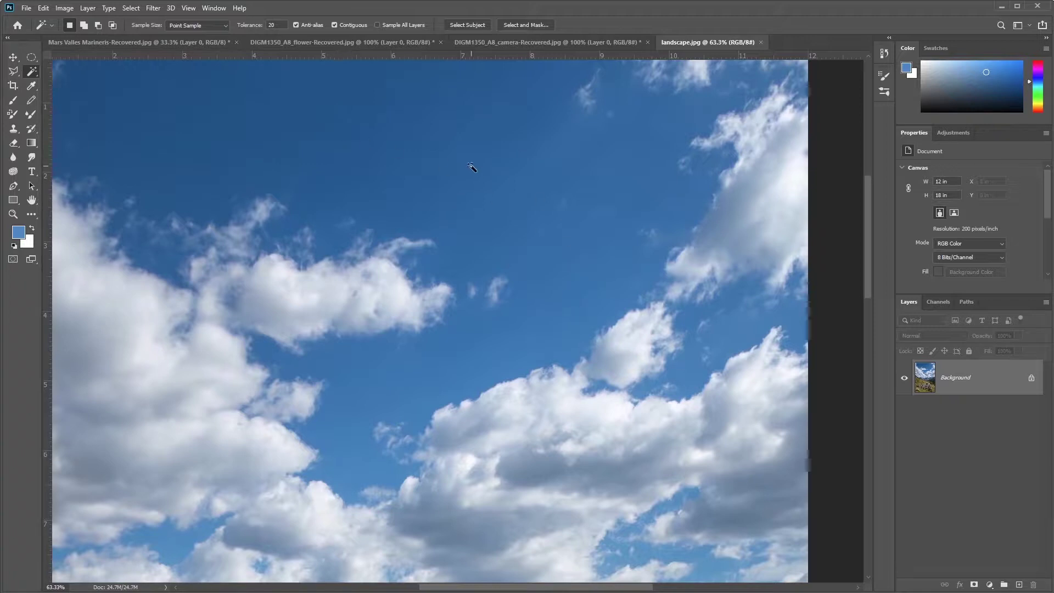
Turn off Contiguous, select all blue sky areas, inspect the selection edges, then deselect
left_click(347, 26)
left_click(692, 373)
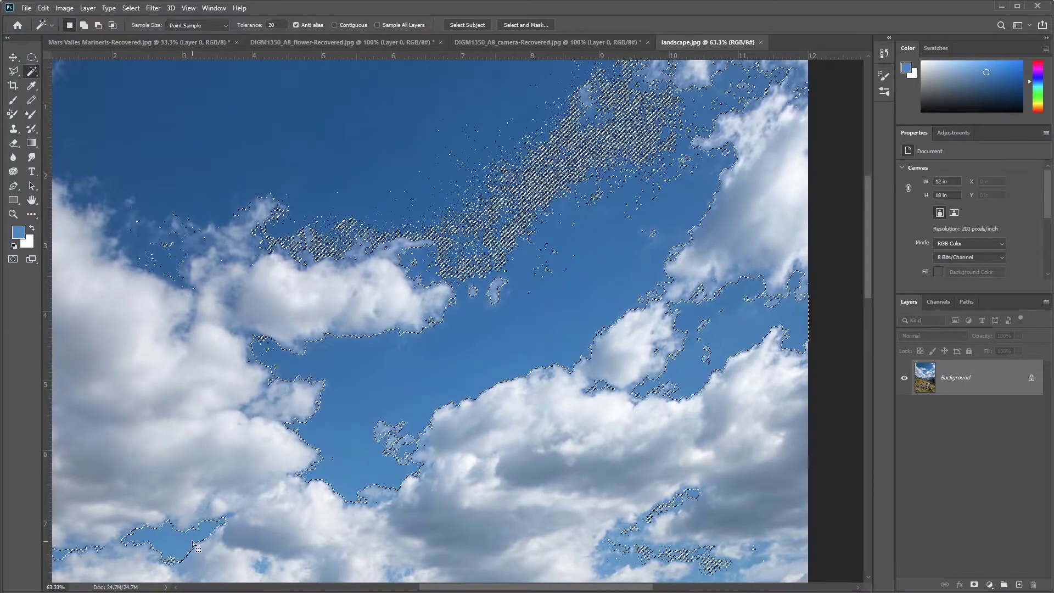
scroll(177, 539, "down", 5)
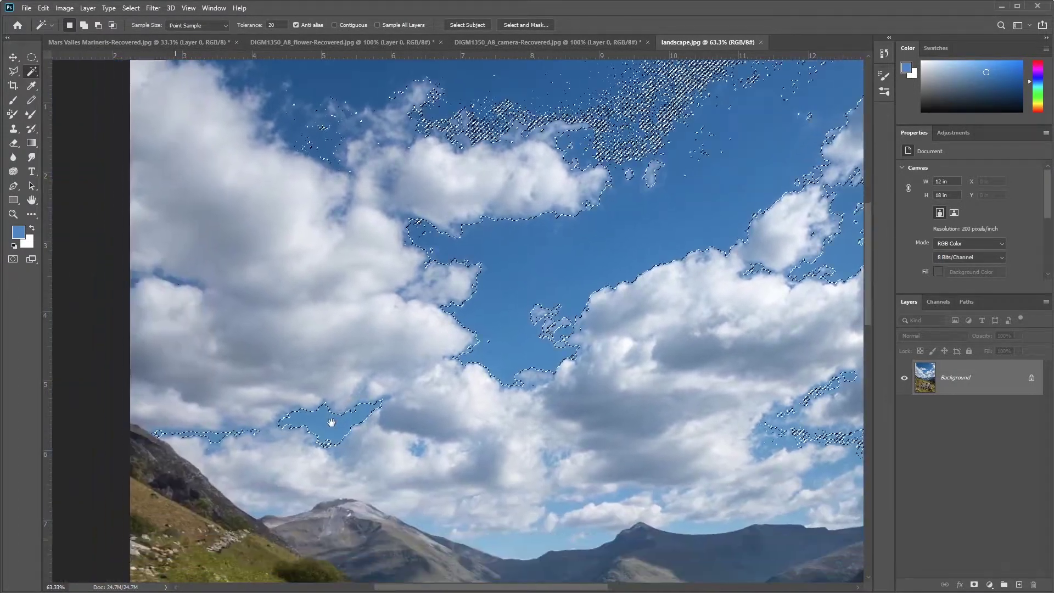
scroll(330, 419, "up", 8)
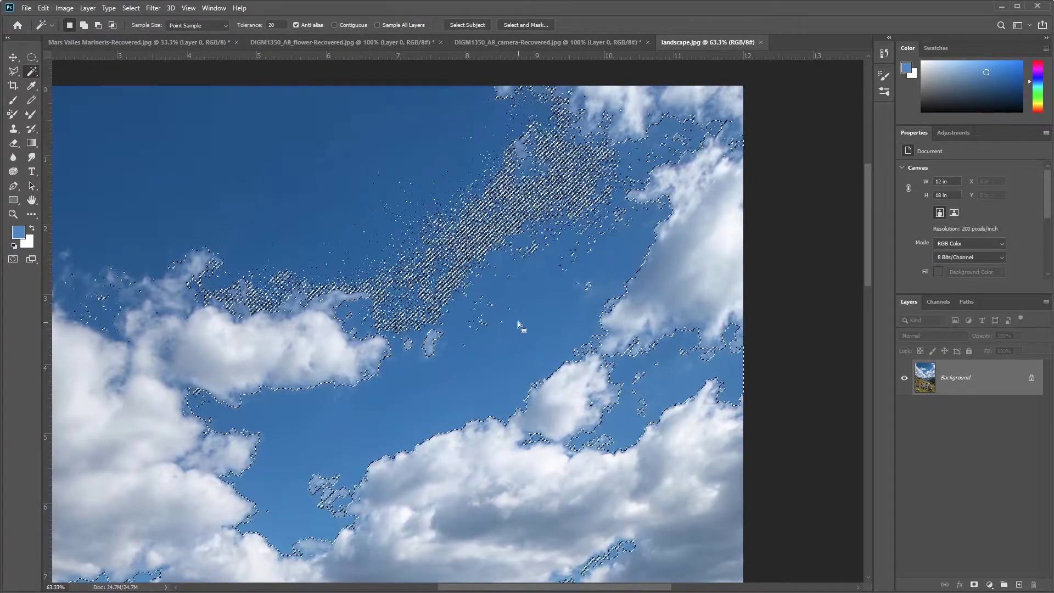
left_click_drag(377, 401, 456, 282)
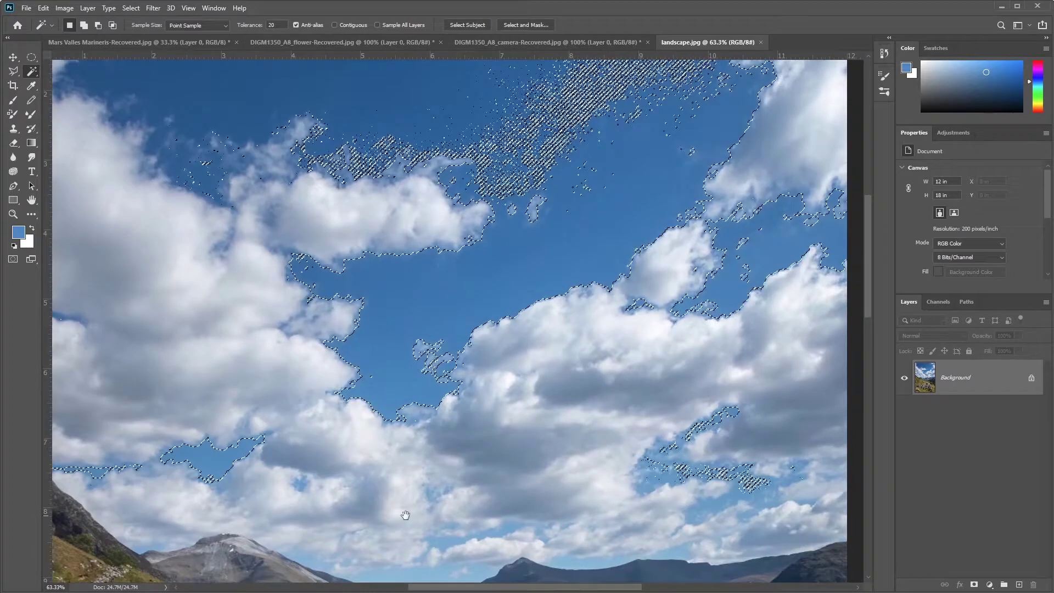
left_click_drag(518, 214, 520, 358)
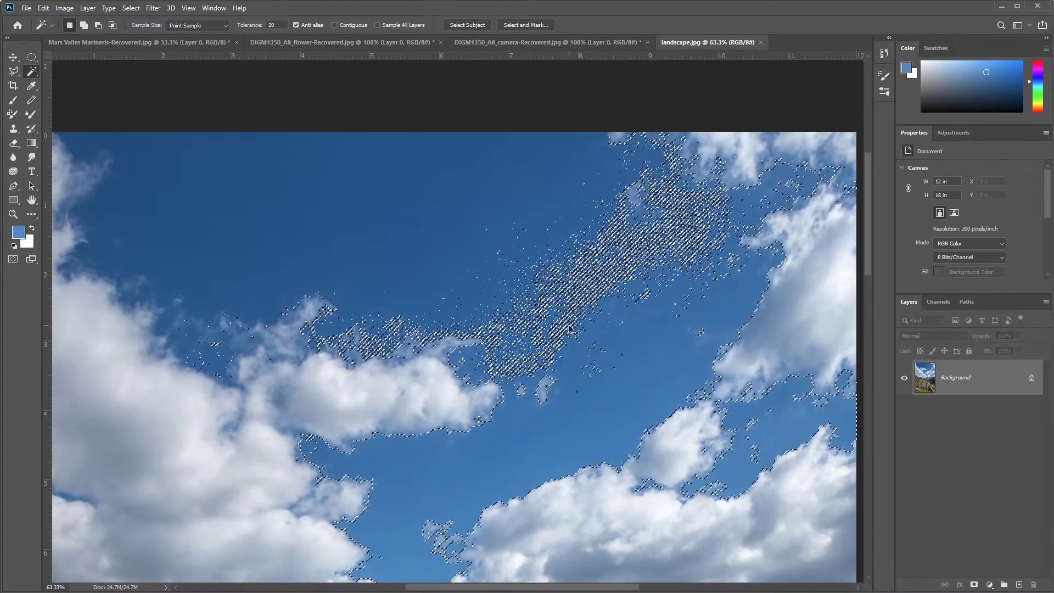
key("ctrl+d")
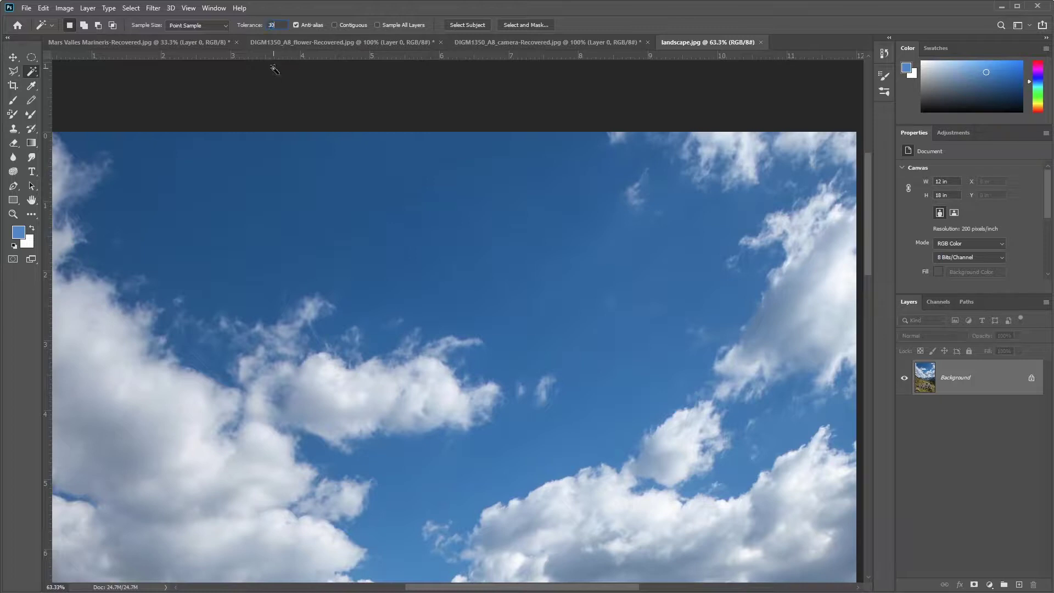
Select the open blue sky, including the central area, with the Magic Wand at Tolerance 30
left_click(268, 203)
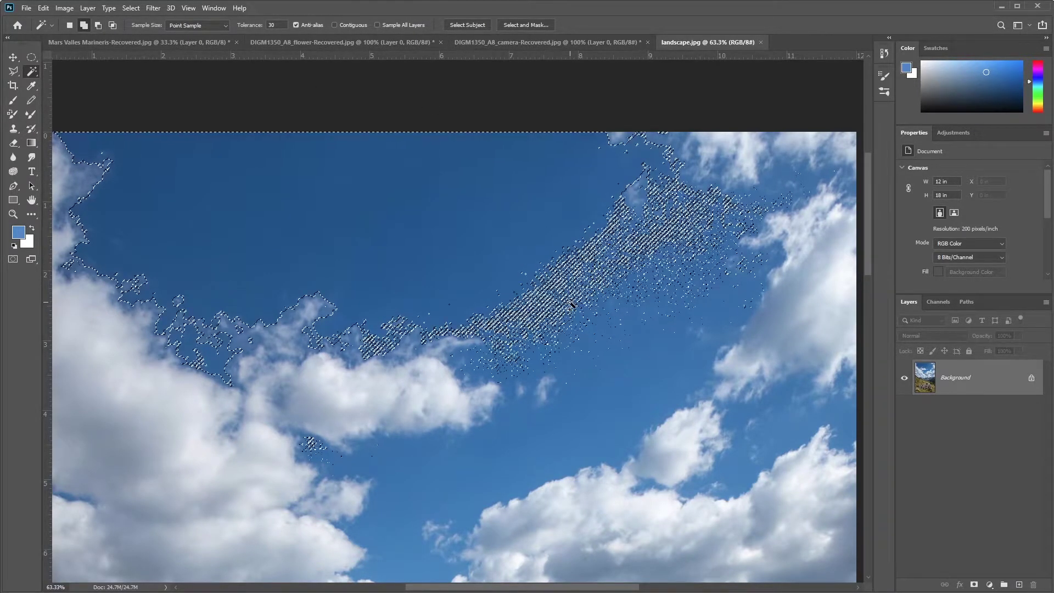
left_click(563, 299, "shift")
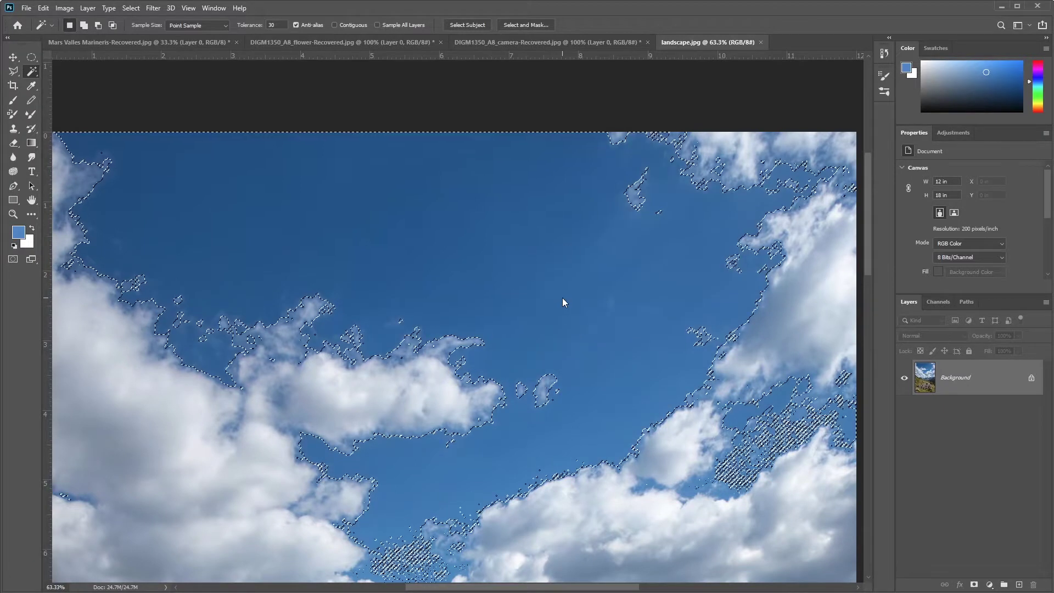
key("shift")
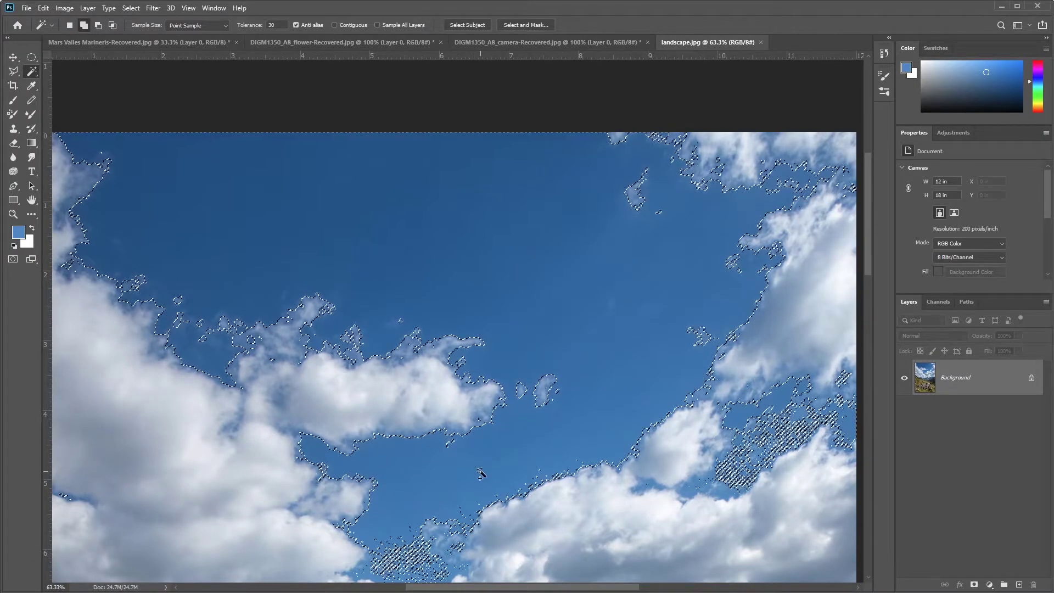
mouse_move(653, 416)
left_mouse_down()
mouse_move(567, 331)
mouse_move(558, 275)
mouse_move(613, 224)
mouse_move(616, 251)
left_mouse_up()
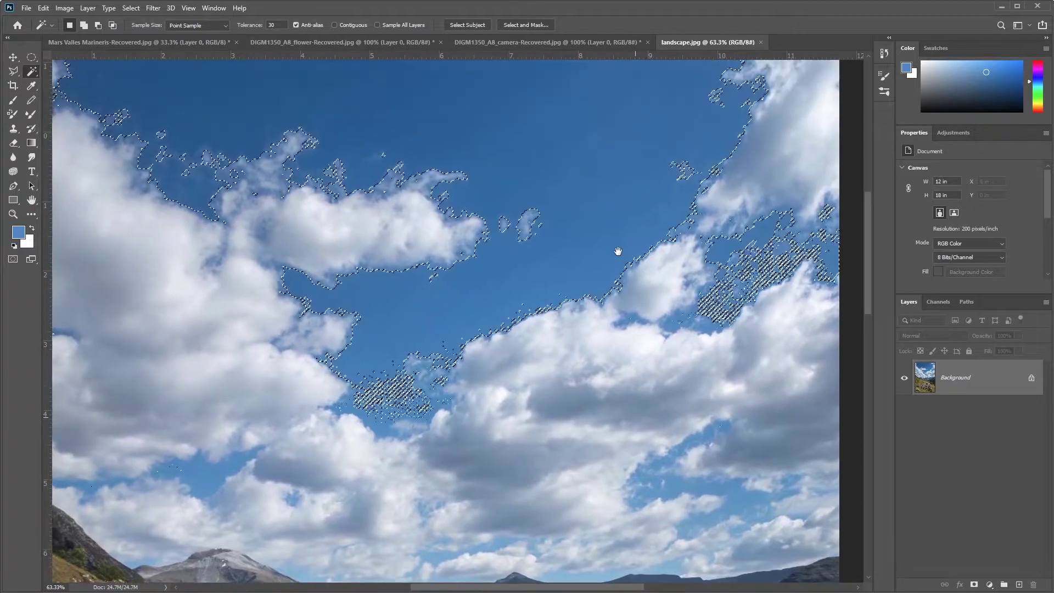
Add the missed sky patches between the clouds, undoing the addition that grabbed clouds
key("shift")
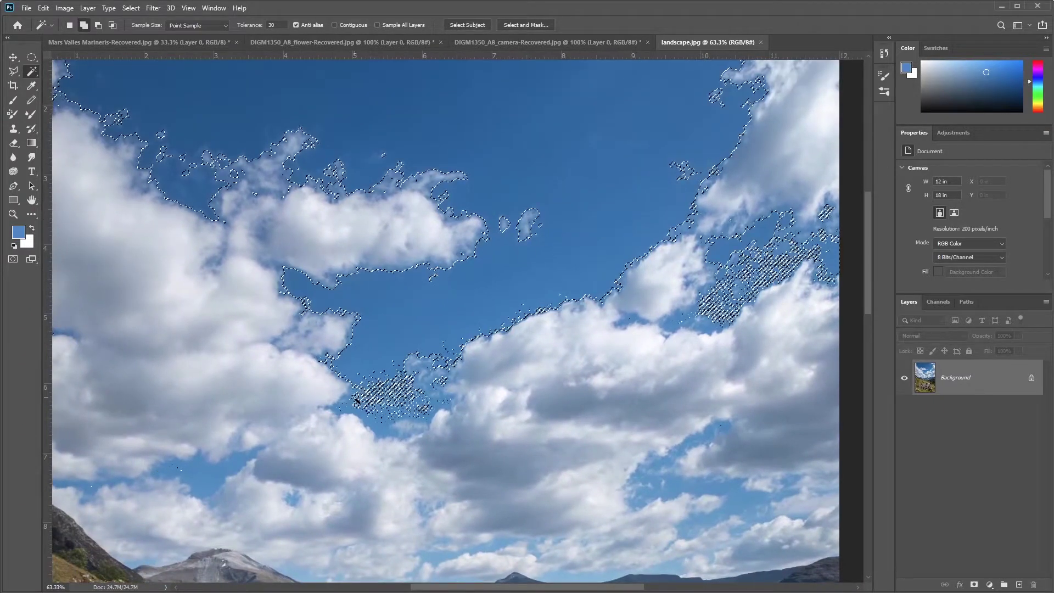
left_click(388, 394, "shift")
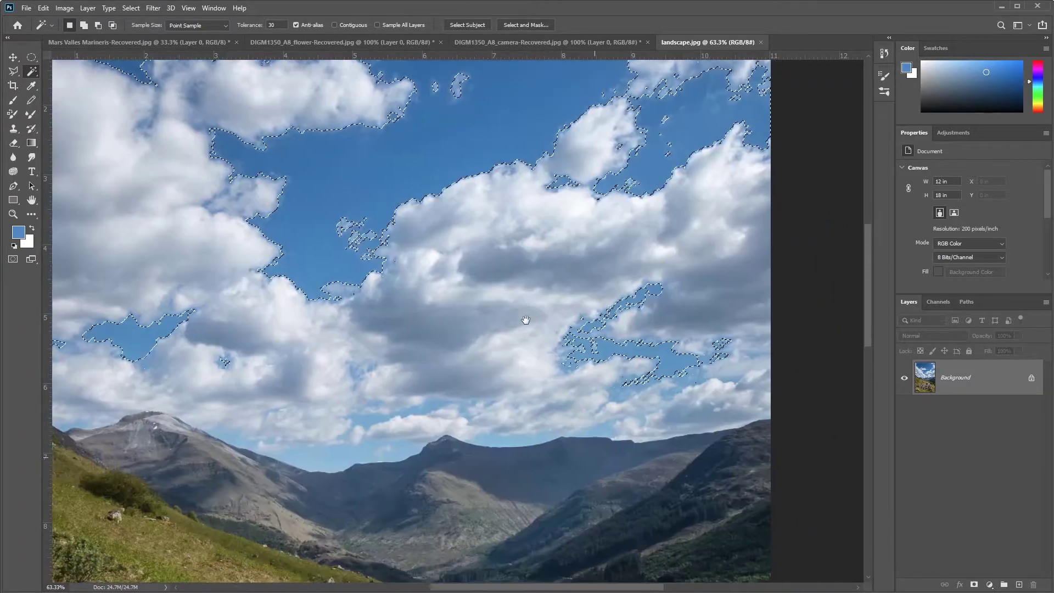
key("shift")
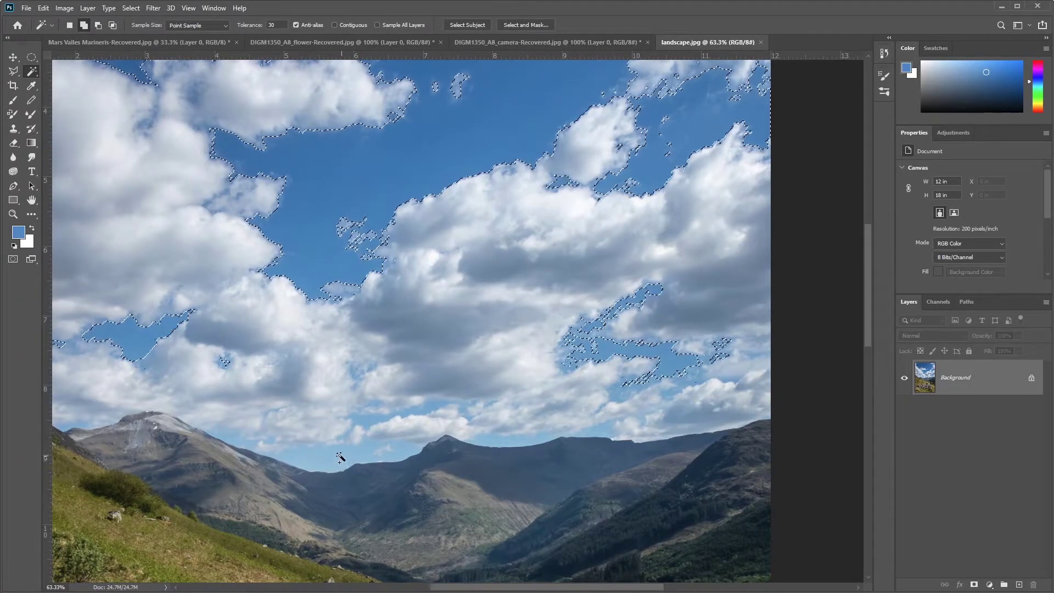
left_click(317, 460)
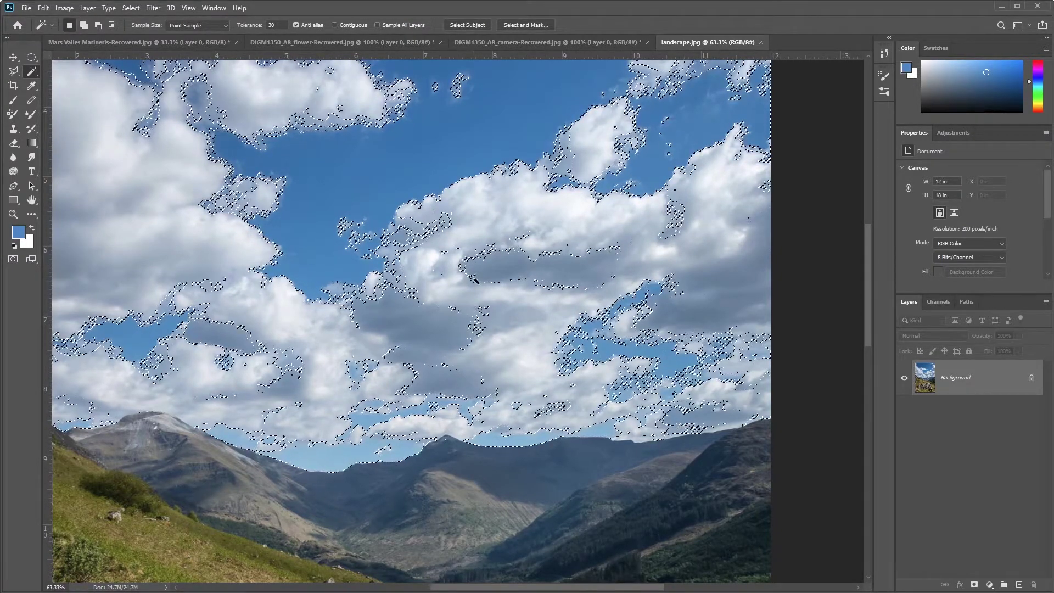
key("ctrl+z")
key("shift")
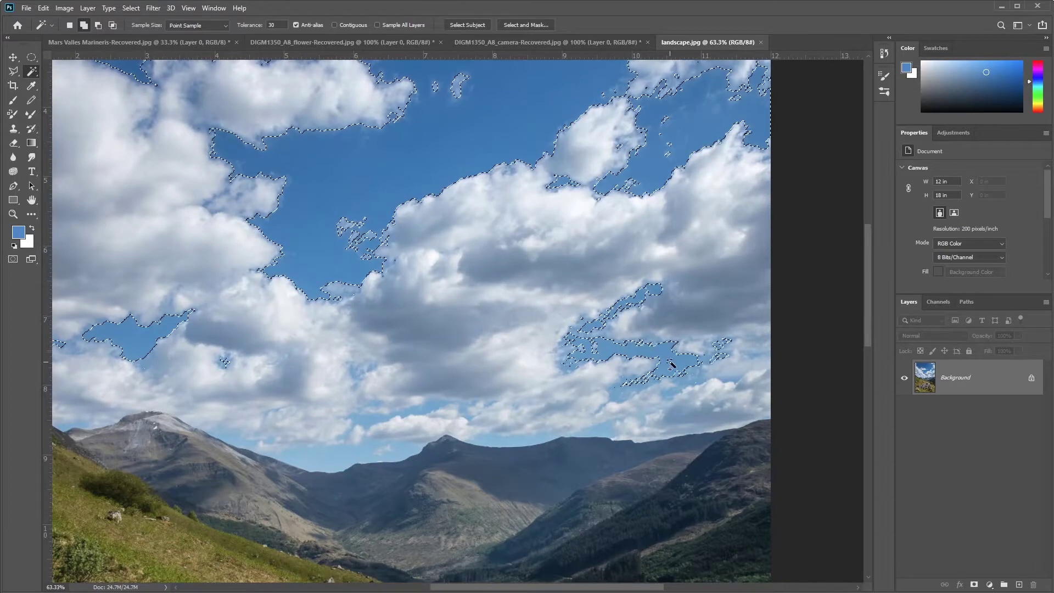
left_click(672, 365, "shift")
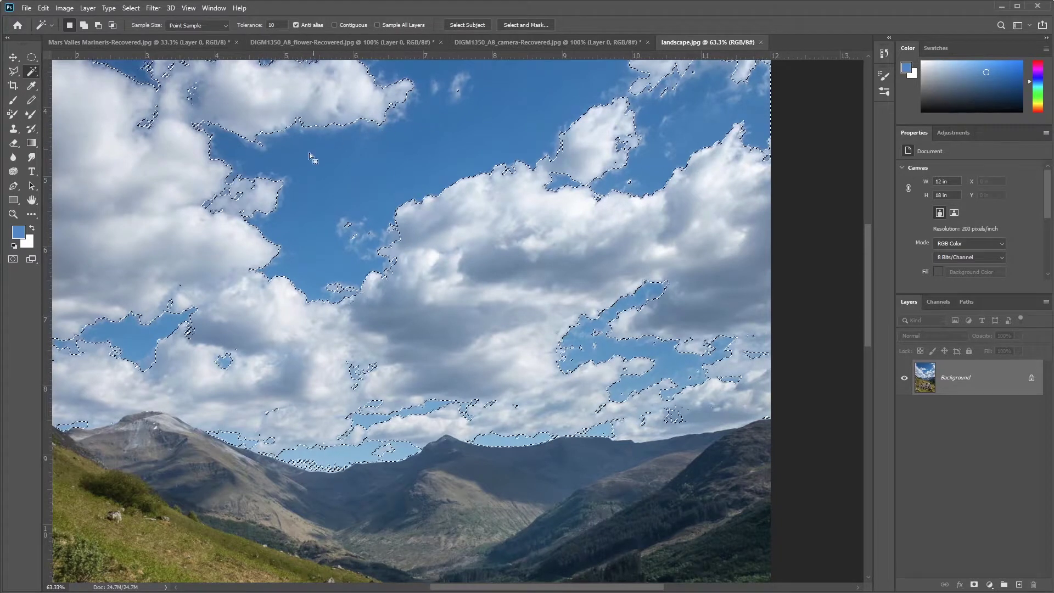
Add the sky strip above the mountain ridge to the selection and check the upper sky
key("shift")
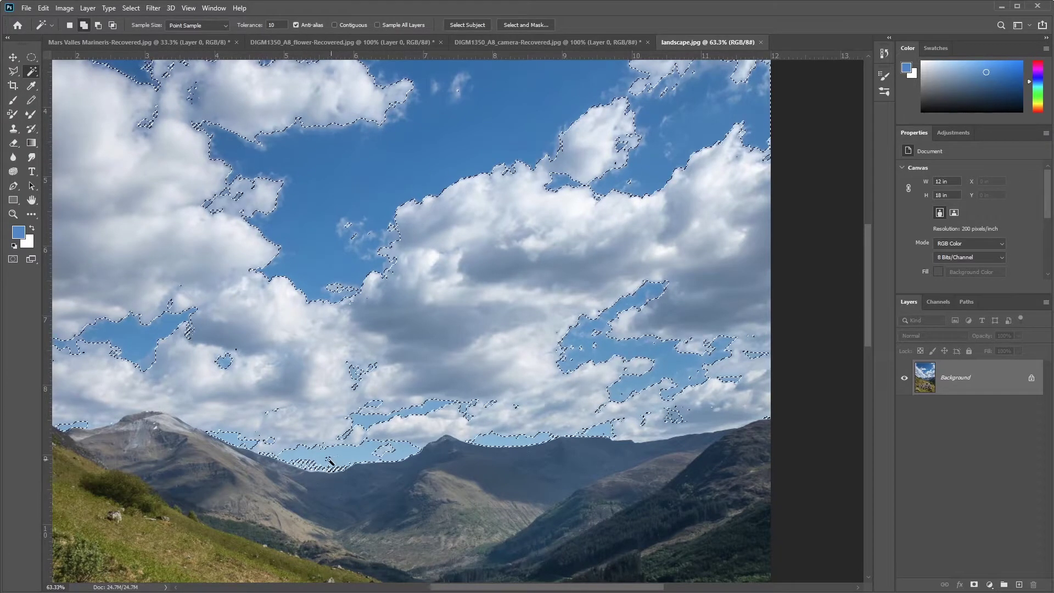
left_click(328, 463, "shift")
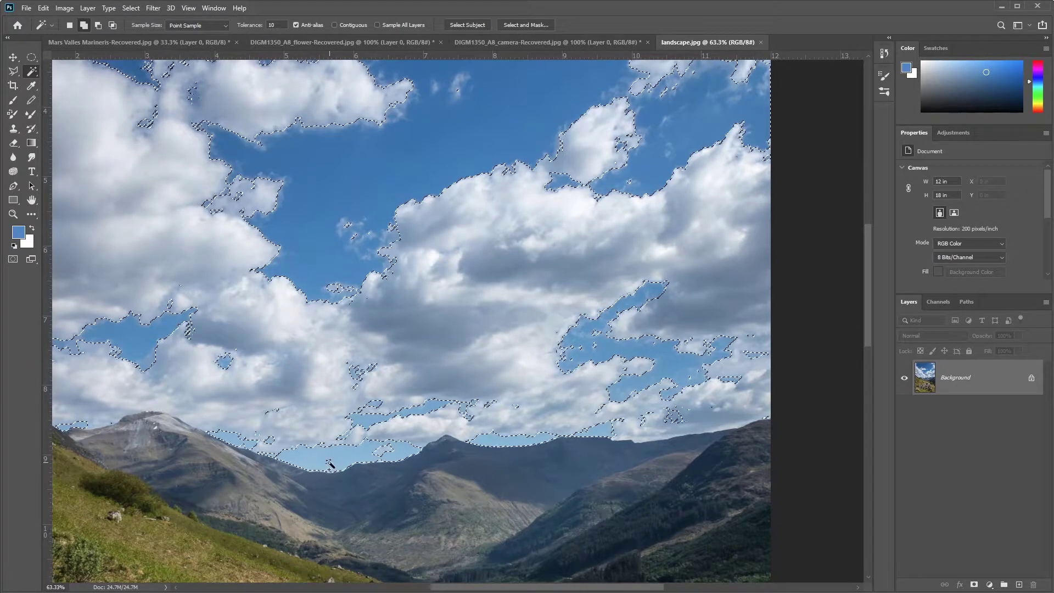
left_click_drag(454, 271, 532, 454)
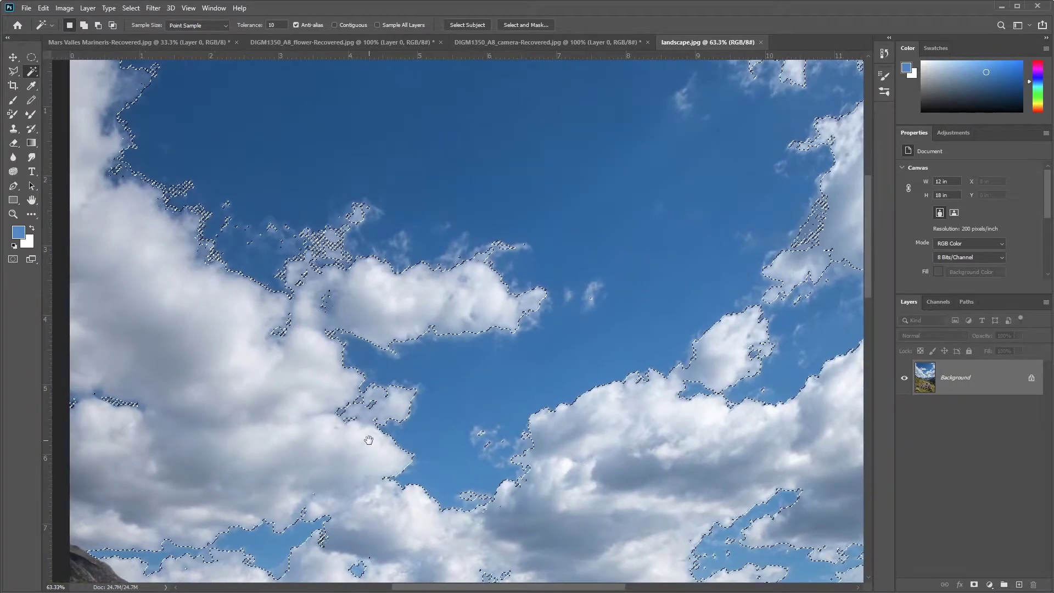
left_click_drag(365, 435, 459, 337)
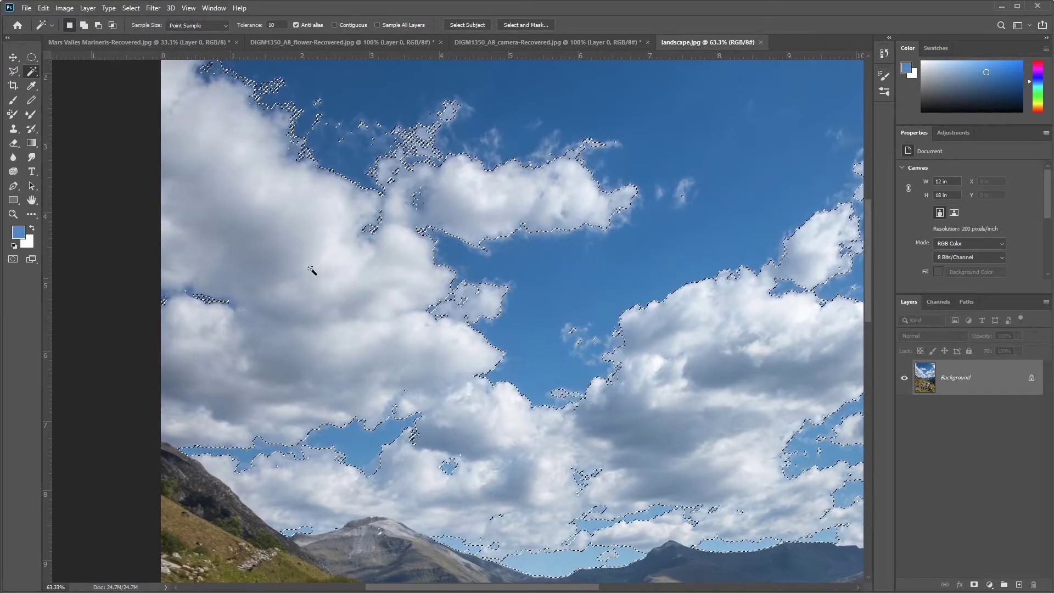
left_click_drag(582, 341, 268, 393)
left_click_drag(593, 266, 537, 402)
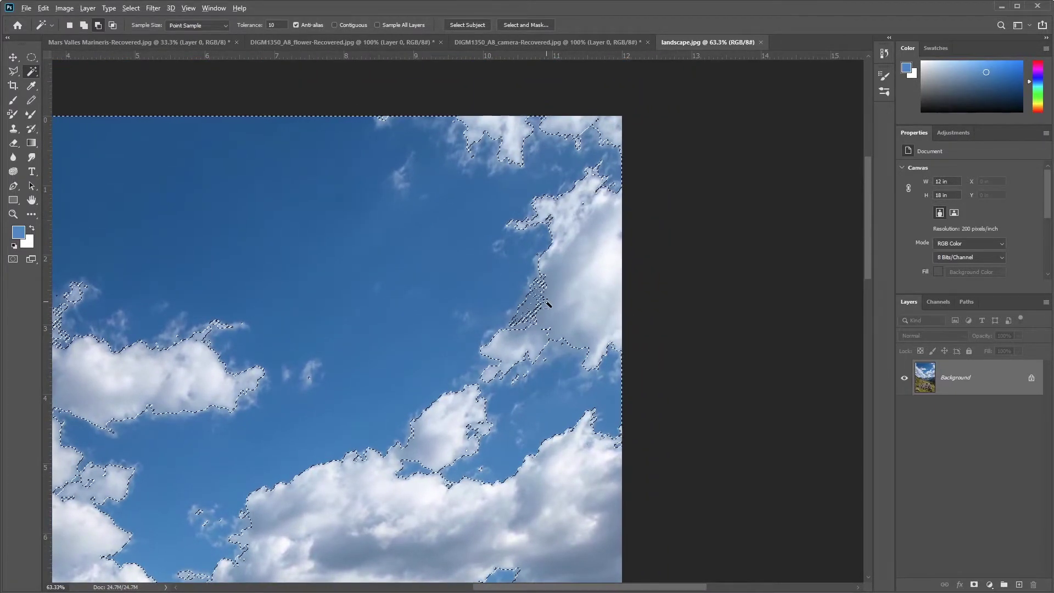
Zoom and pan across the clouds and mountains to inspect the selection edges
scroll(546, 304, "up", 5)
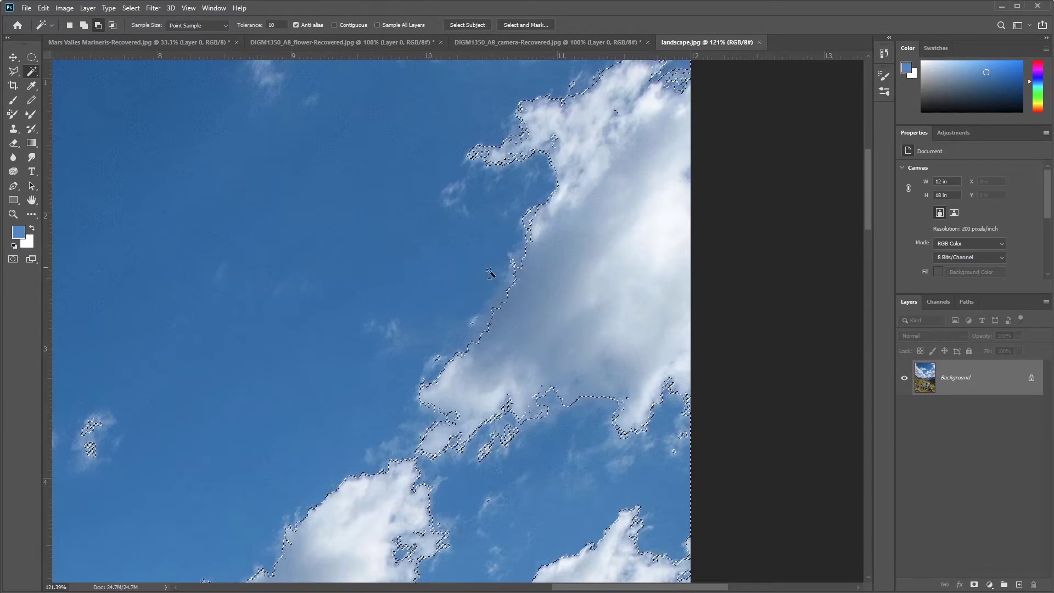
left_click_drag(564, 365, 513, 247)
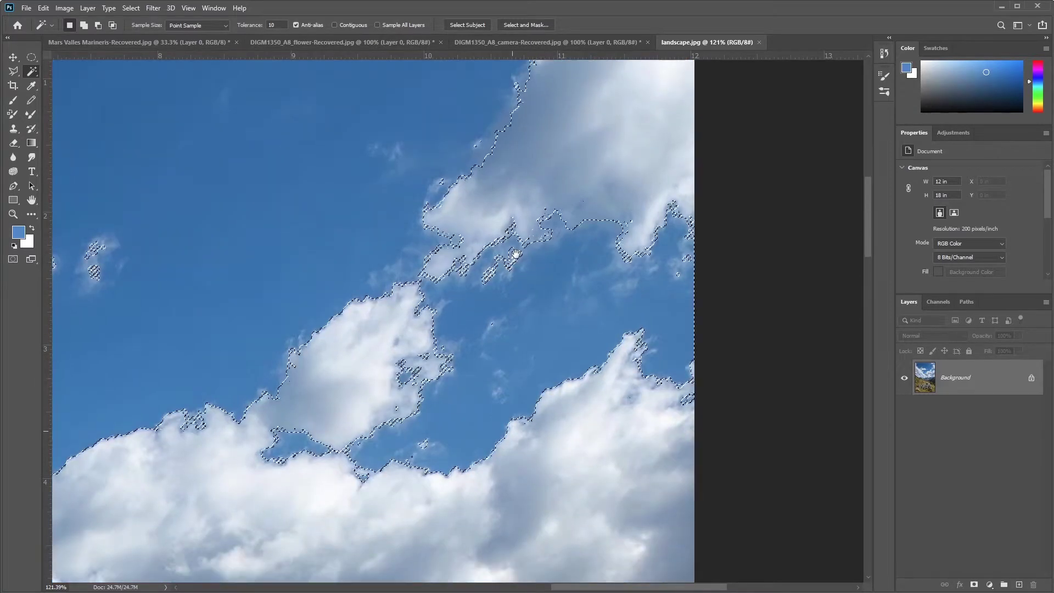
left_click_drag(478, 392, 560, 230)
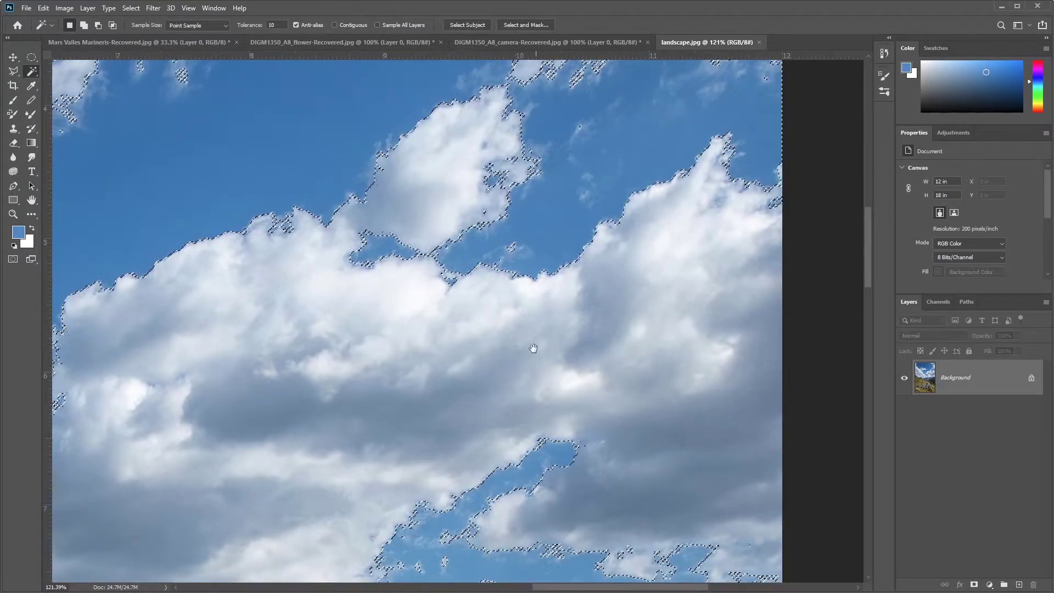
left_click_drag(531, 348, 595, 180)
scroll(564, 301, "down", 5)
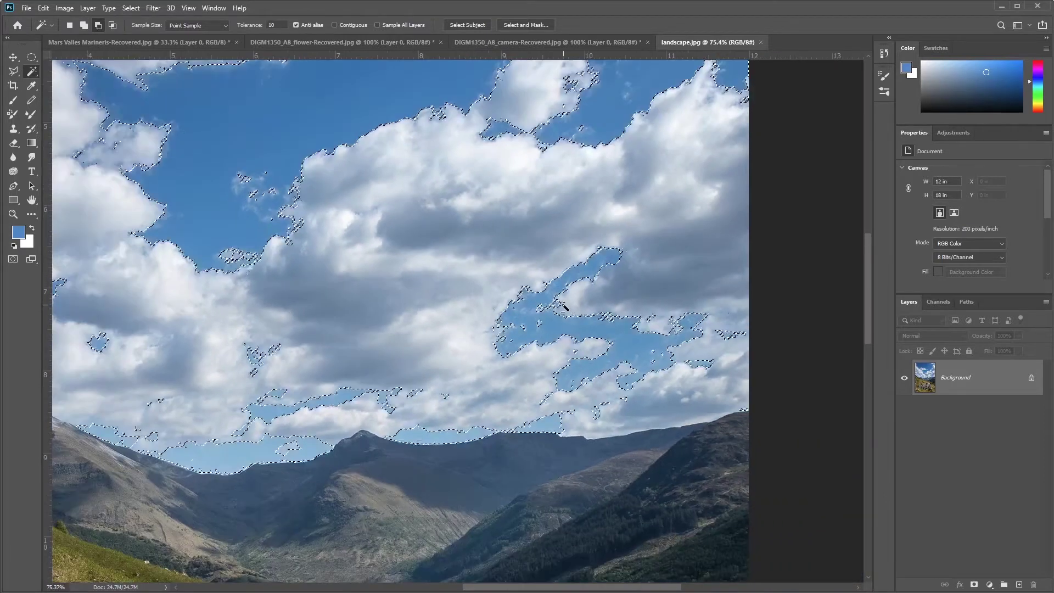
key("ctrl+d")
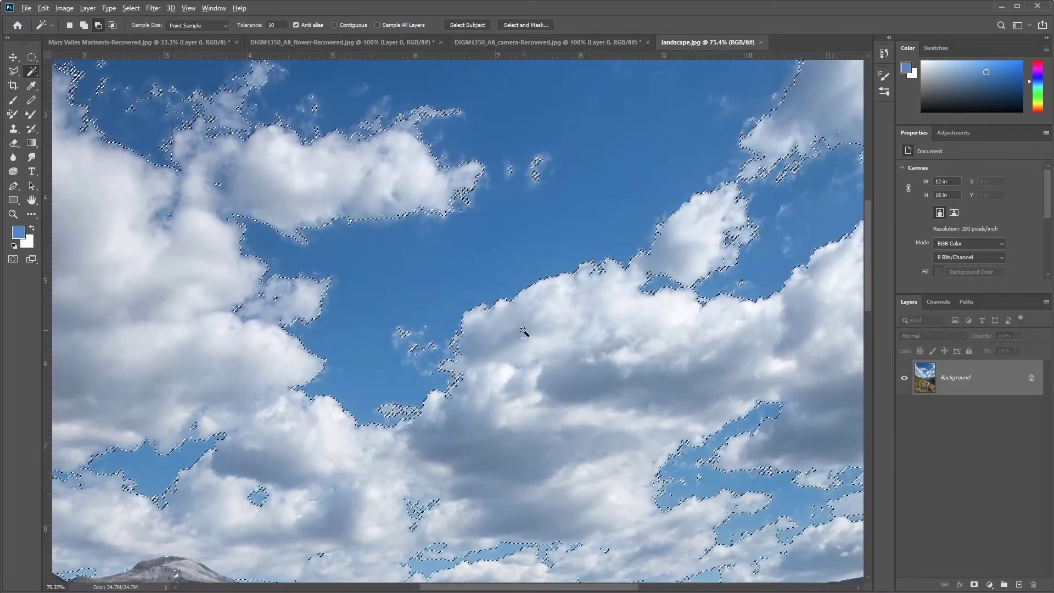
scroll(522, 319, "down", 3)
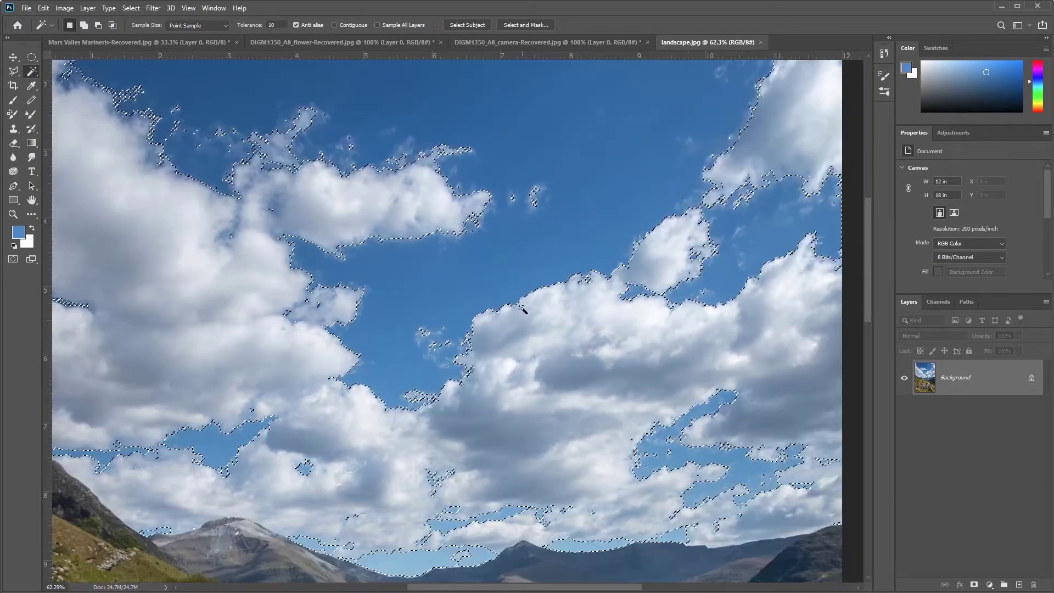
Add an inverted layer mask hiding the sky, then add a Solid Color fill layer
left_click(557, 43)
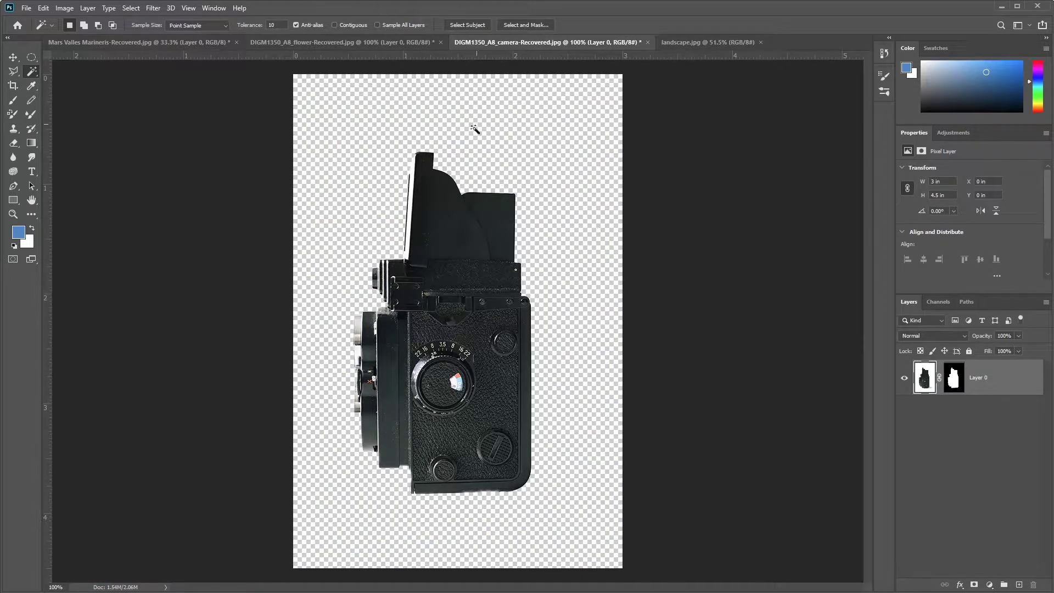
left_click(684, 47)
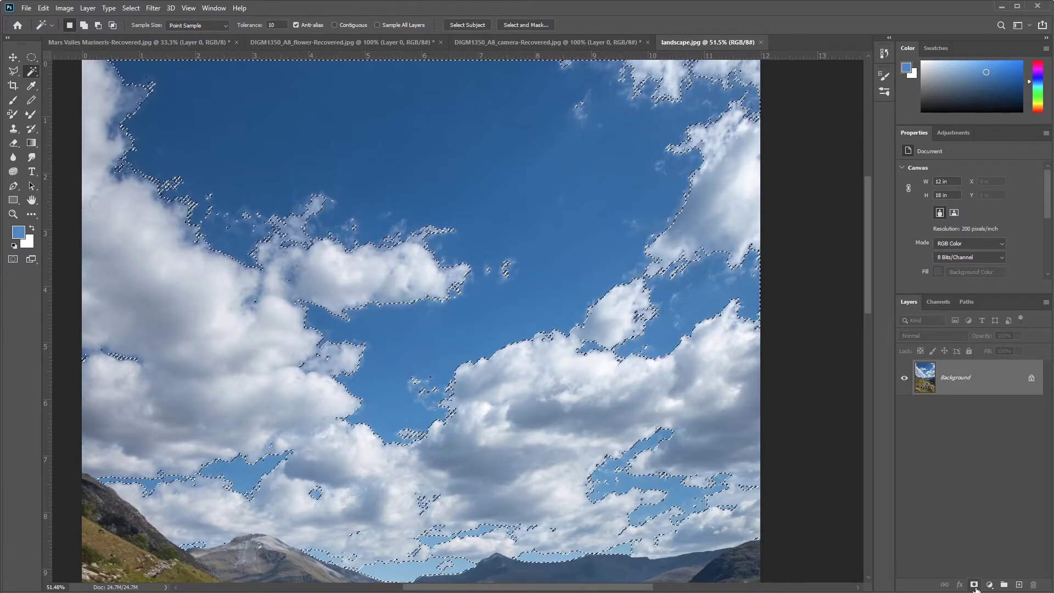
left_click(974, 585)
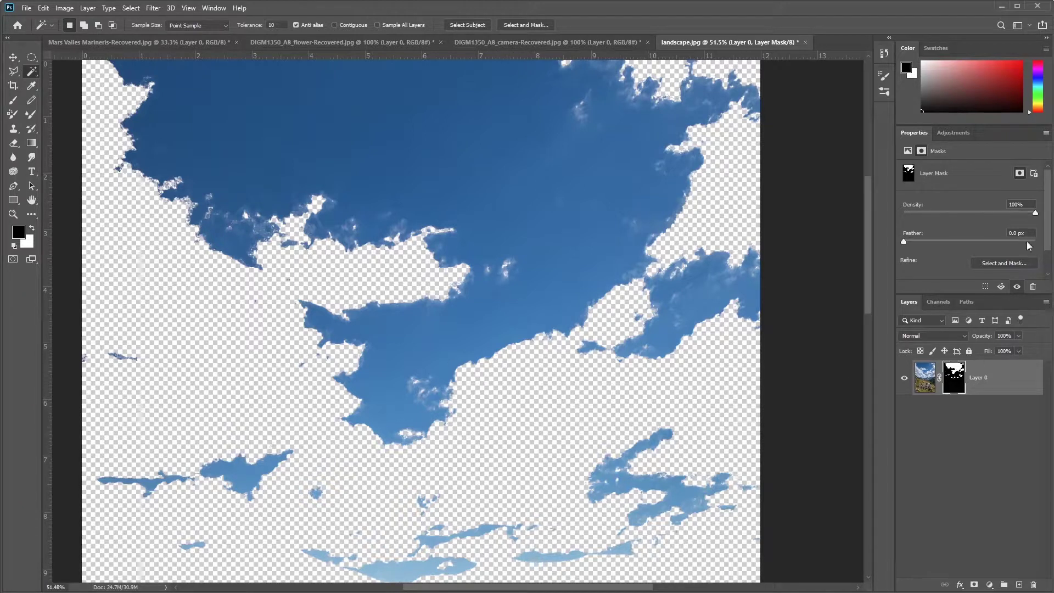
scroll(1050, 193, "down", 2)
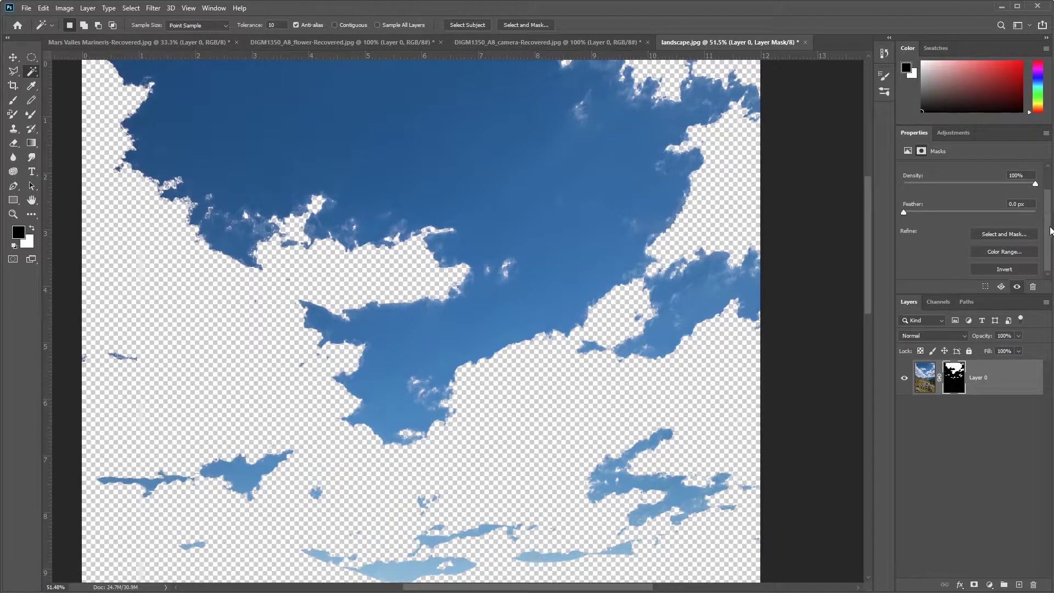
left_click(1012, 268)
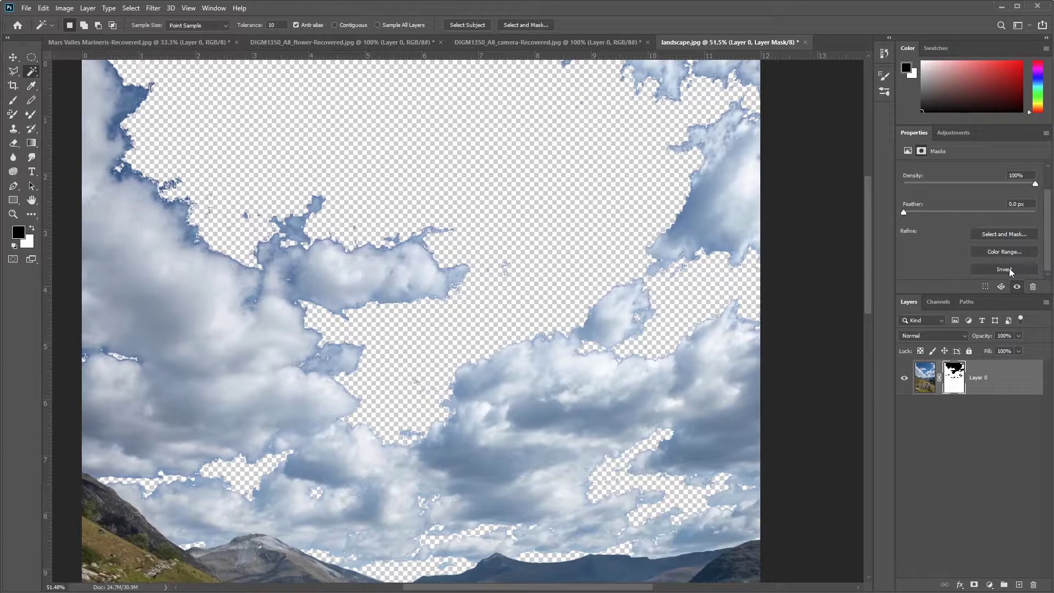
left_click(989, 585)
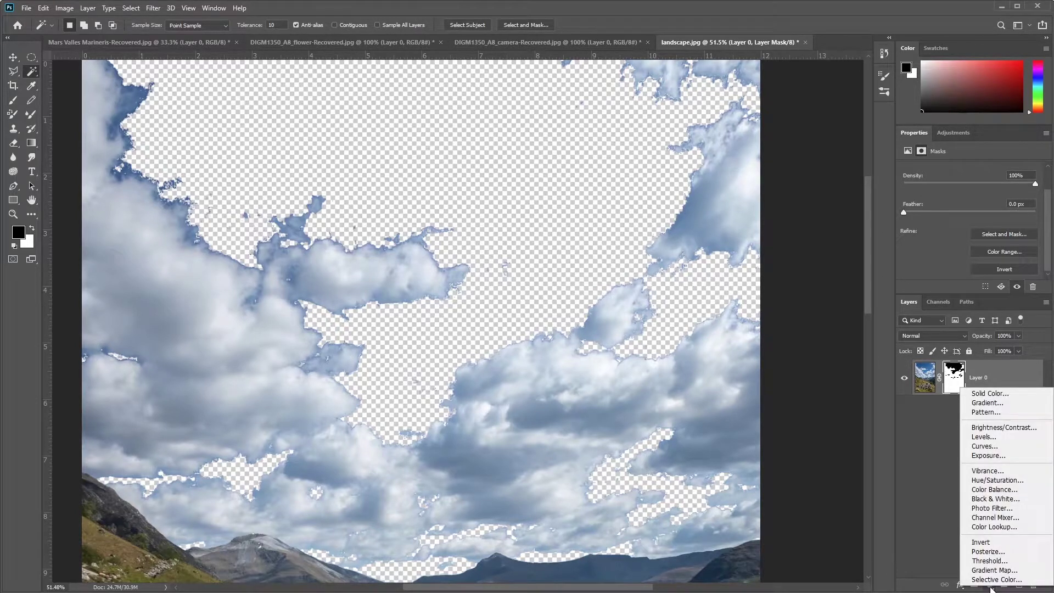
left_click(996, 394)
Set the fill colour to pure red, ff0000
left_click_drag(155, 237, 163, 202)
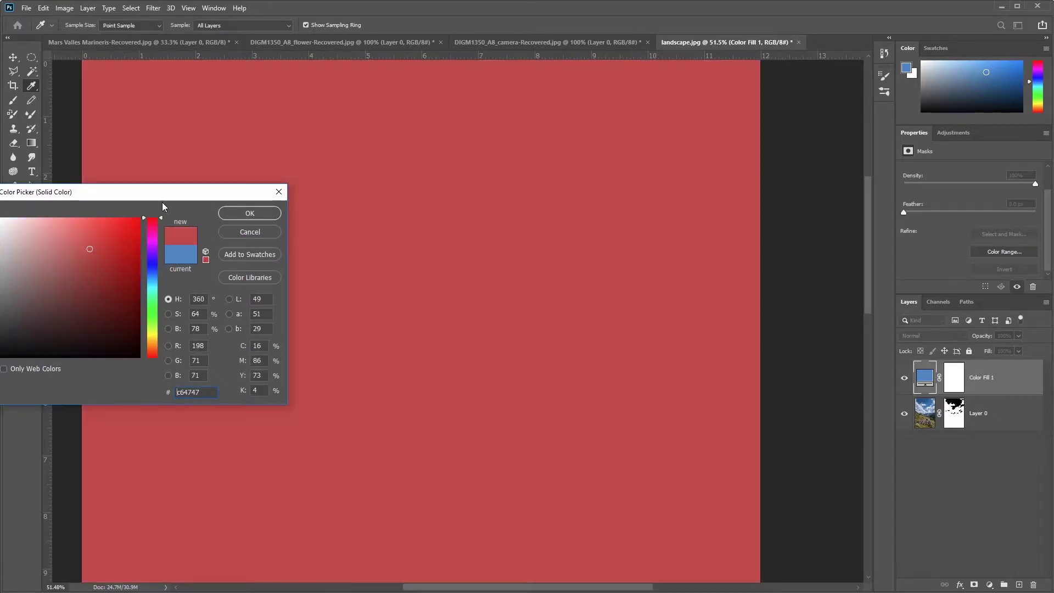
type("ff0000")
left_click(255, 212)
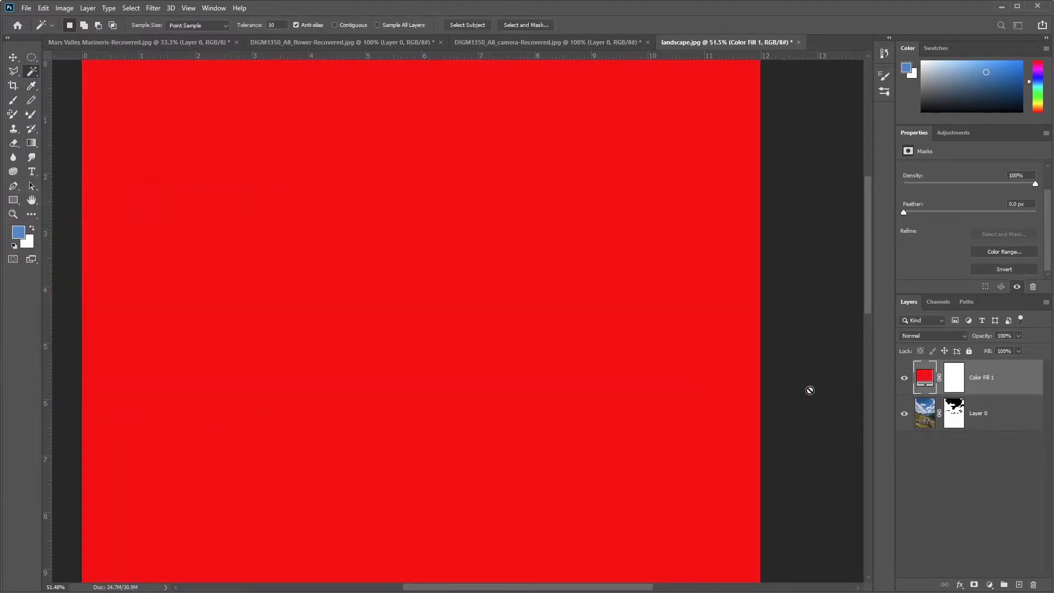
Move Color Fill 1 below Layer 0, inspect the cloud edges, and select Layer 0
left_click_drag(923, 379, 950, 449)
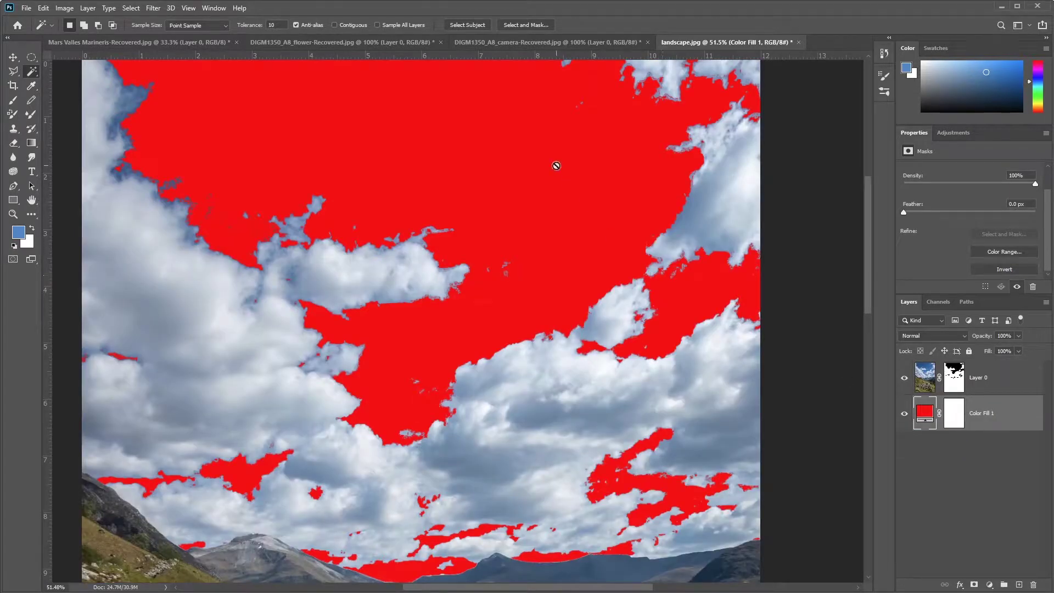
scroll(386, 291, "up", 5)
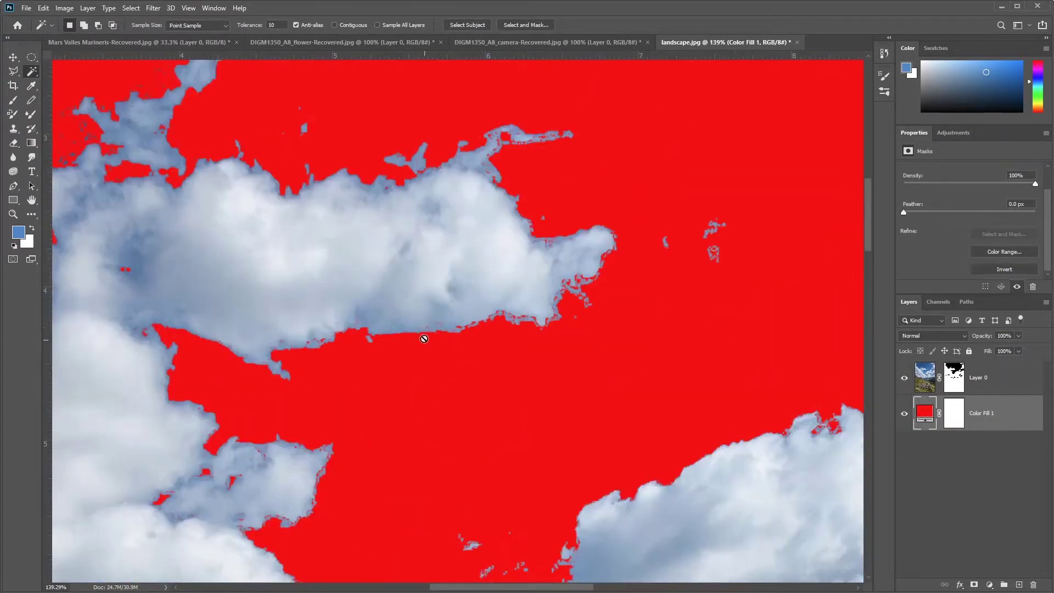
scroll(560, 337, "up", 6)
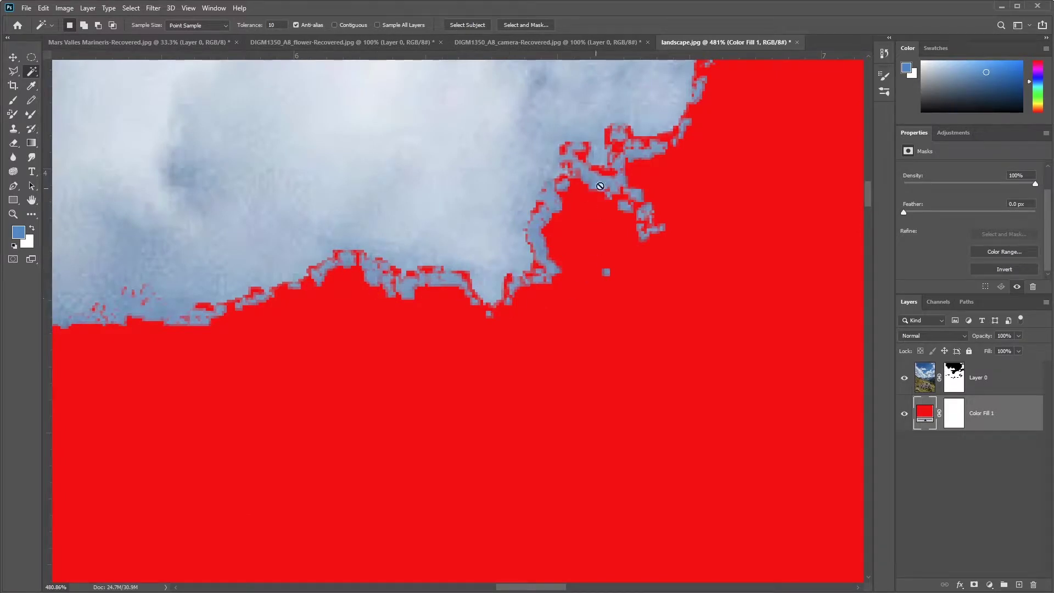
scroll(698, 238, "down", 10)
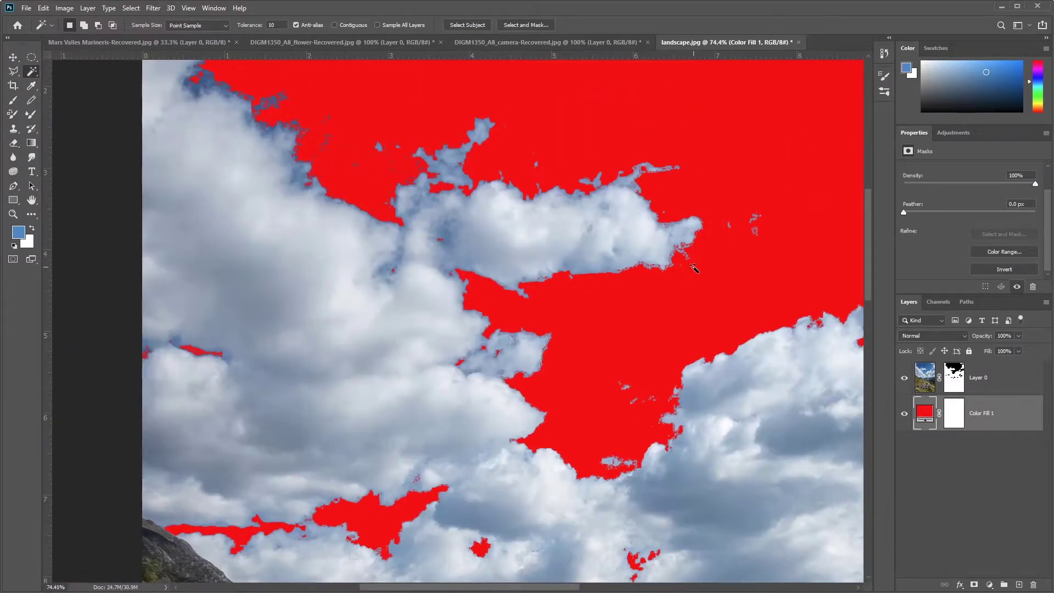
left_click_drag(696, 308, 602, 325)
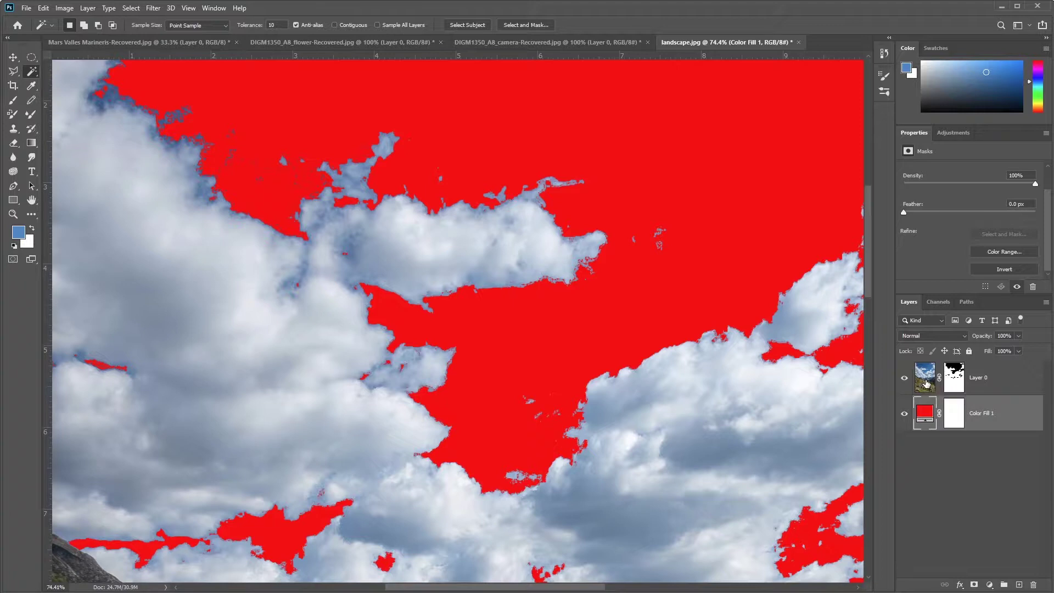
left_click(924, 379)
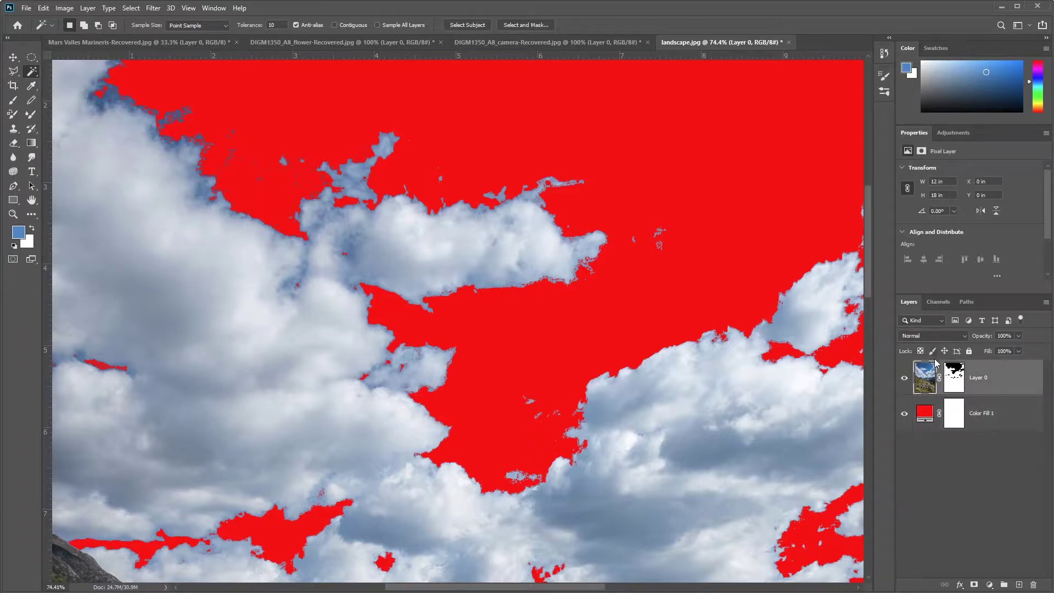
Target Layer 0's mask thumbnail and choose Select > Select and Mask
left_click(956, 380)
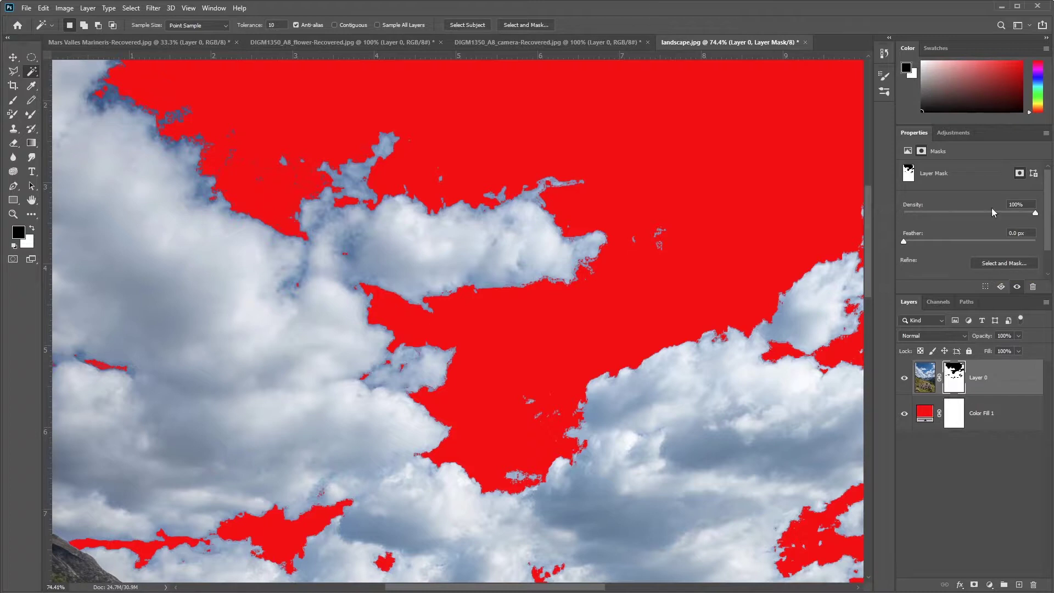
left_click(131, 9)
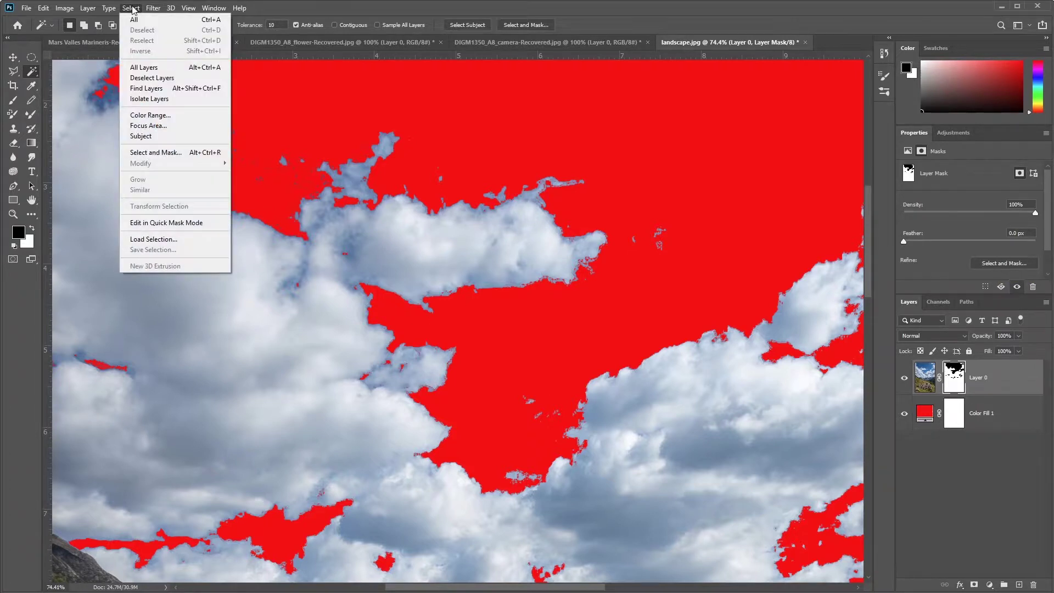
left_click(150, 152)
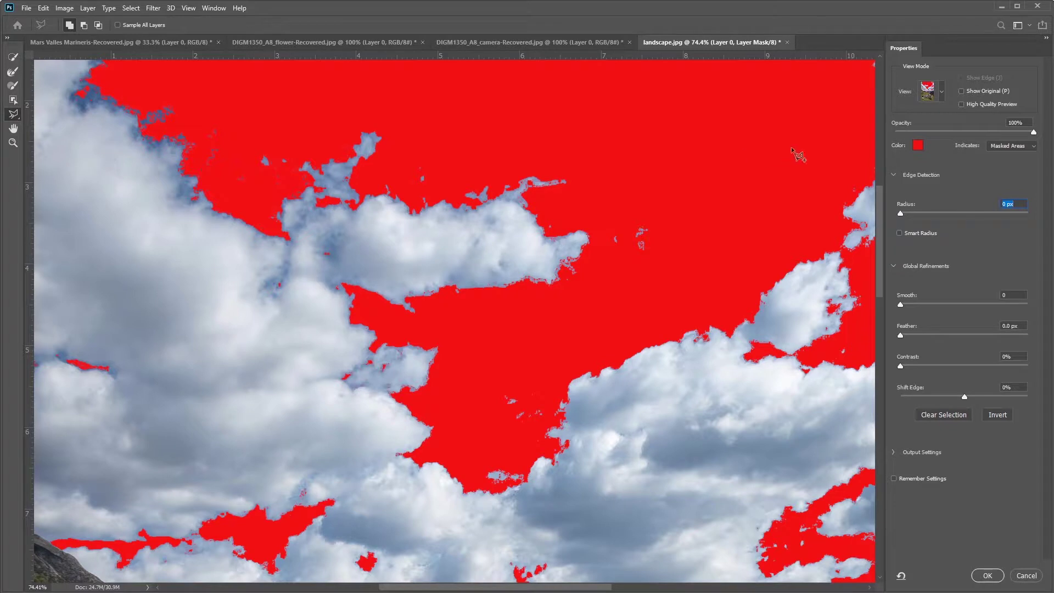
Try the Overlay view mode, lowering its opacity to about 45% then restoring 100%
left_click(941, 96)
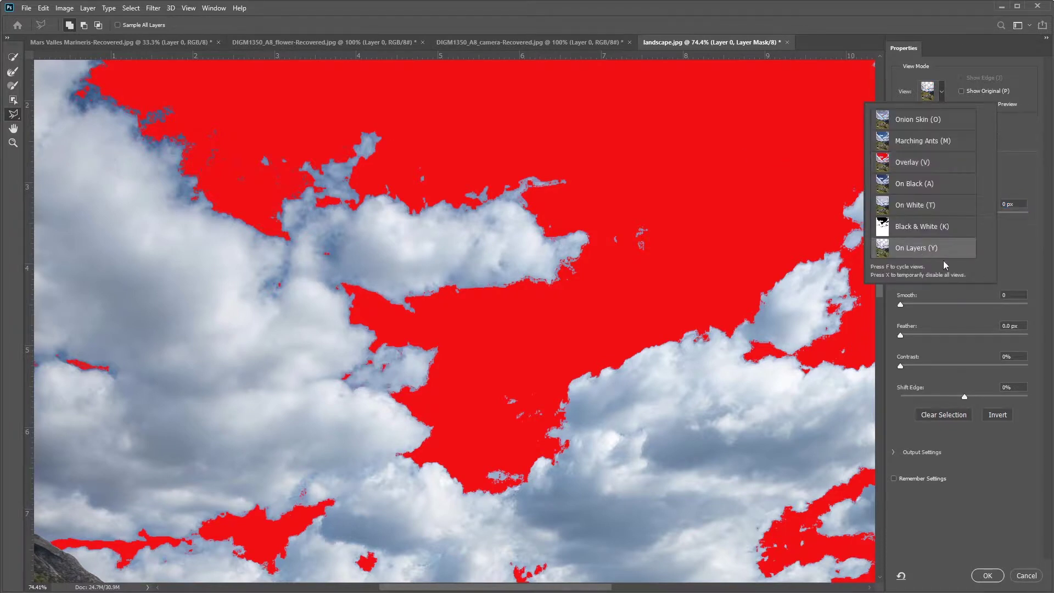
left_click(1034, 177)
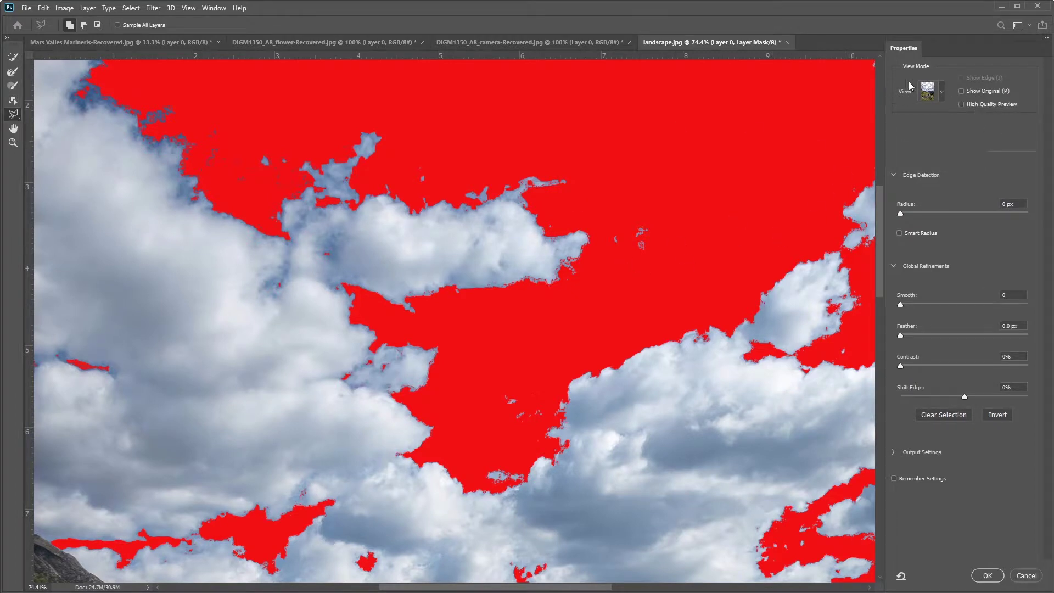
left_click(942, 94)
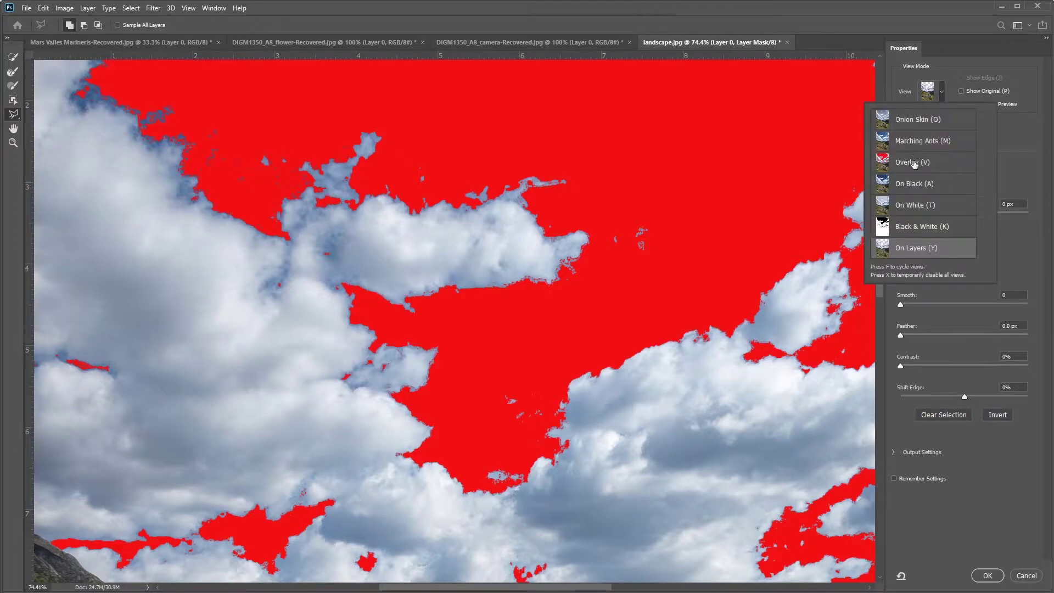
left_click(960, 175)
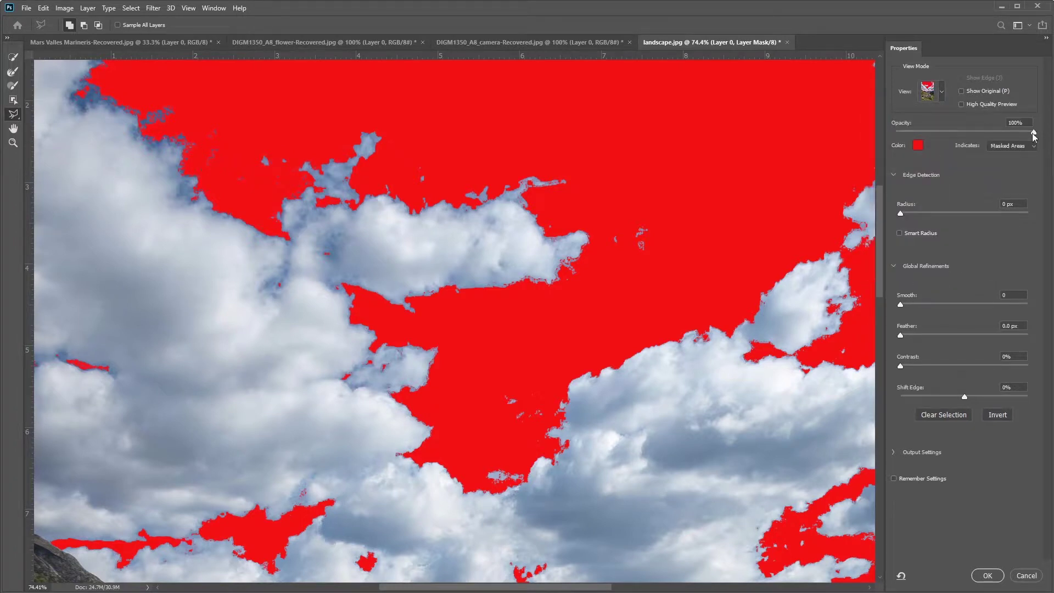
left_click_drag(1032, 132, 955, 132)
left_click_drag(963, 133, 958, 133)
left_click_drag(958, 133, 1041, 133)
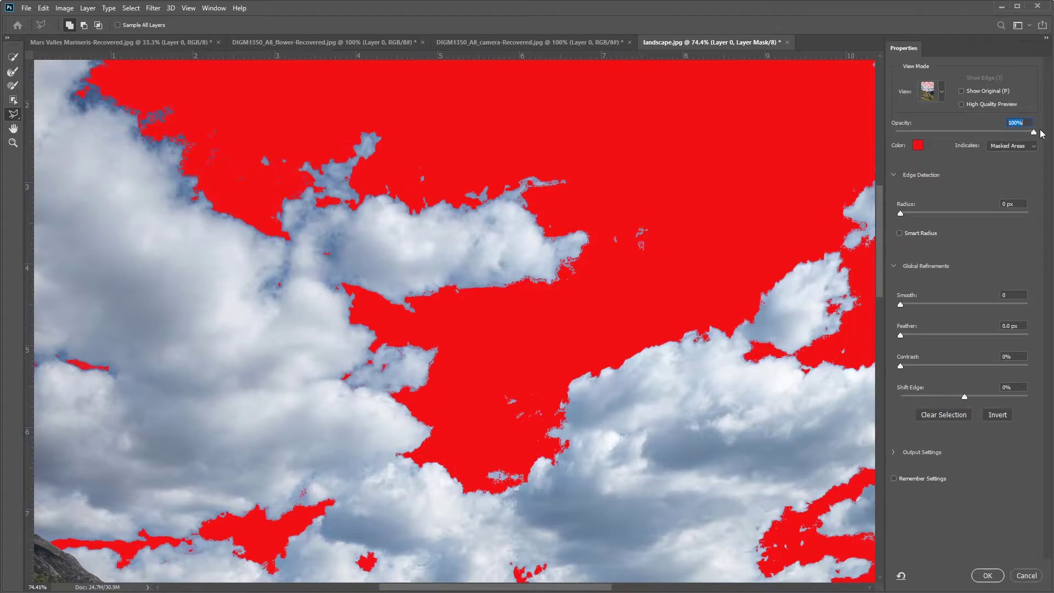
Switch the Select and Mask View Mode to On Layers
left_click(939, 91)
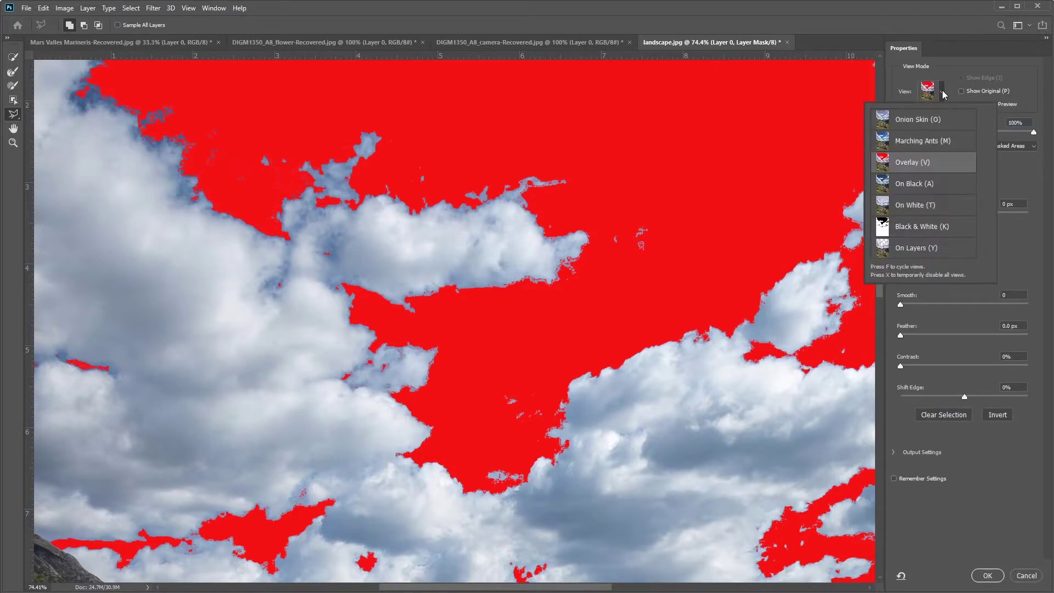
left_click(904, 250)
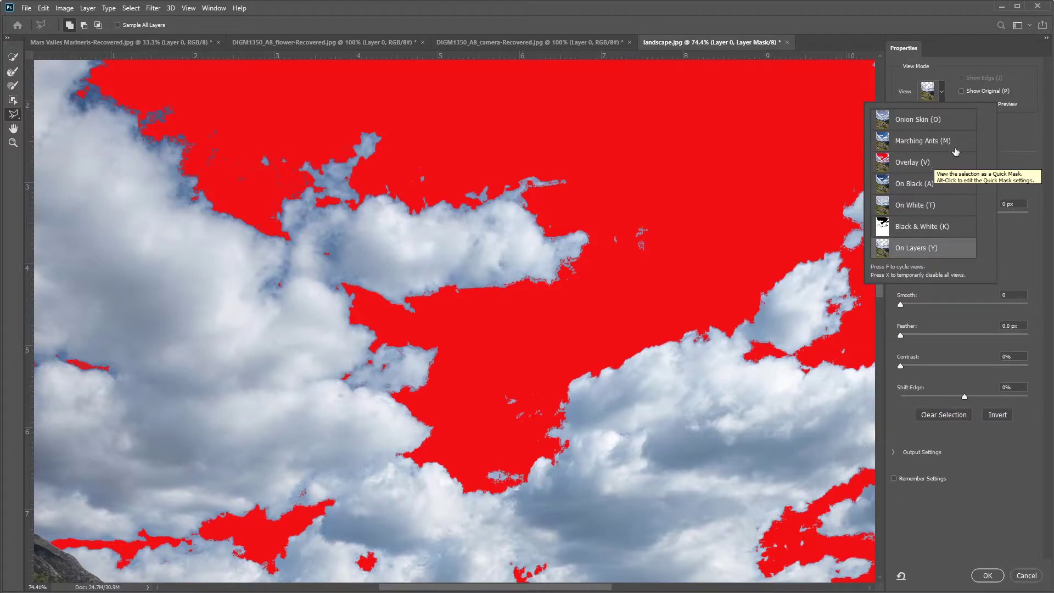
left_click(1021, 162)
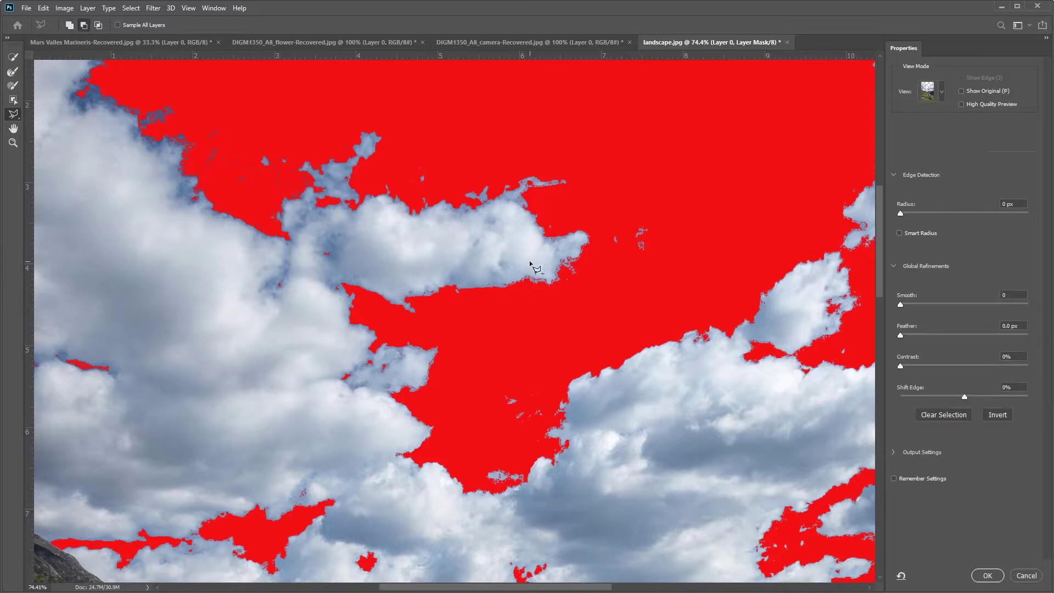
scroll(540, 269, "up", 5)
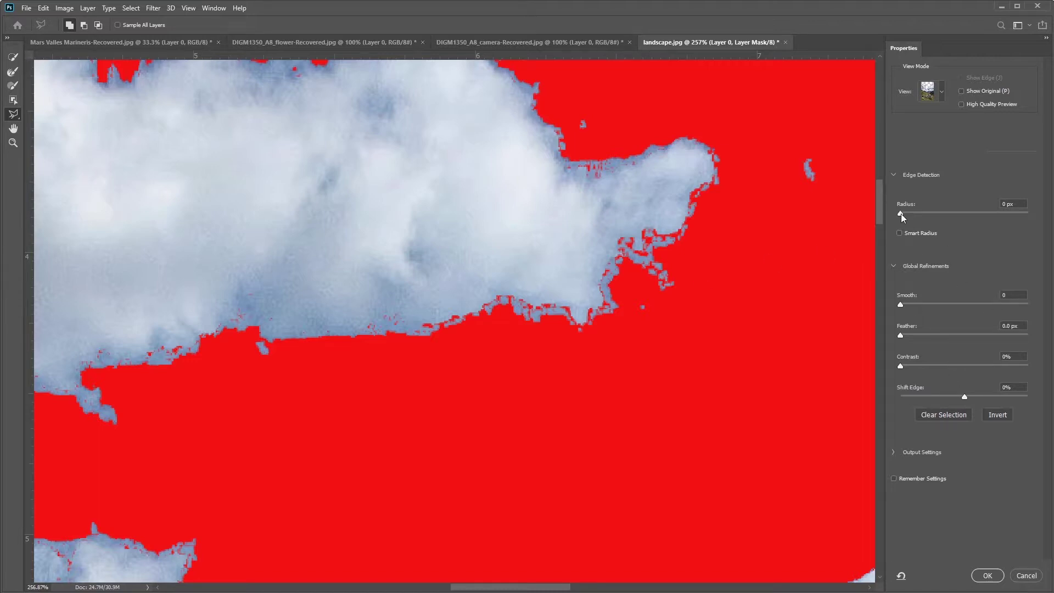
Raise the Select and Mask Edge Detection Radius to 33 px to soften the cloud edges
left_click_drag(900, 213, 924, 211)
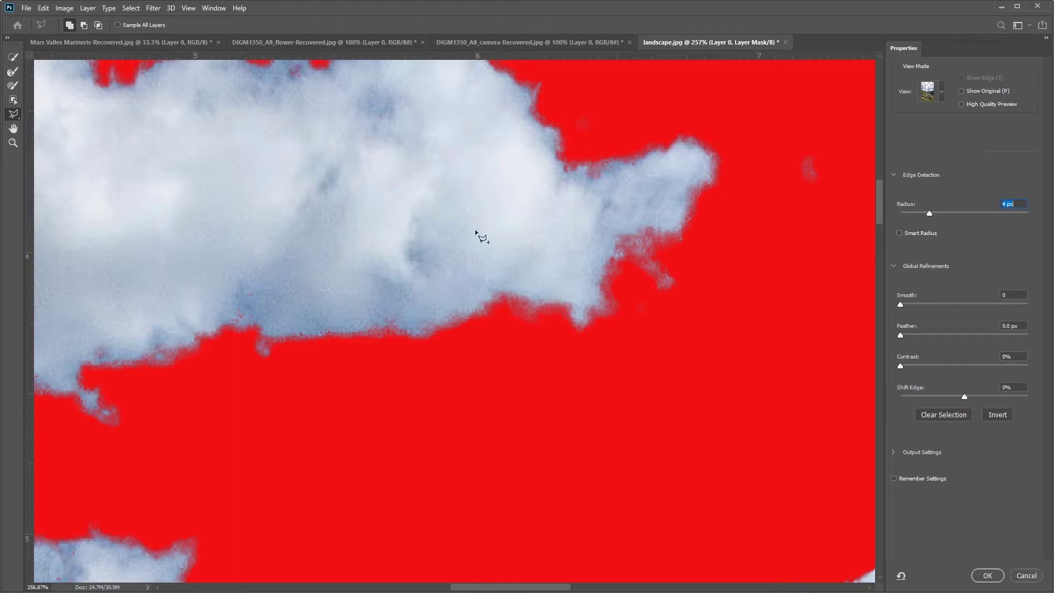
key("w")
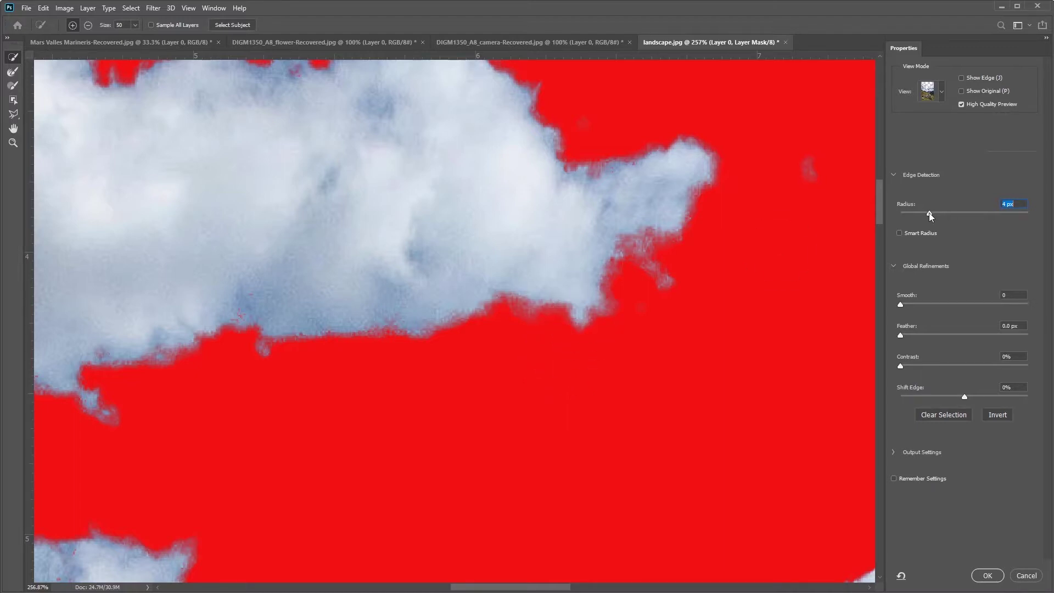
left_click_drag(928, 213, 969, 215)
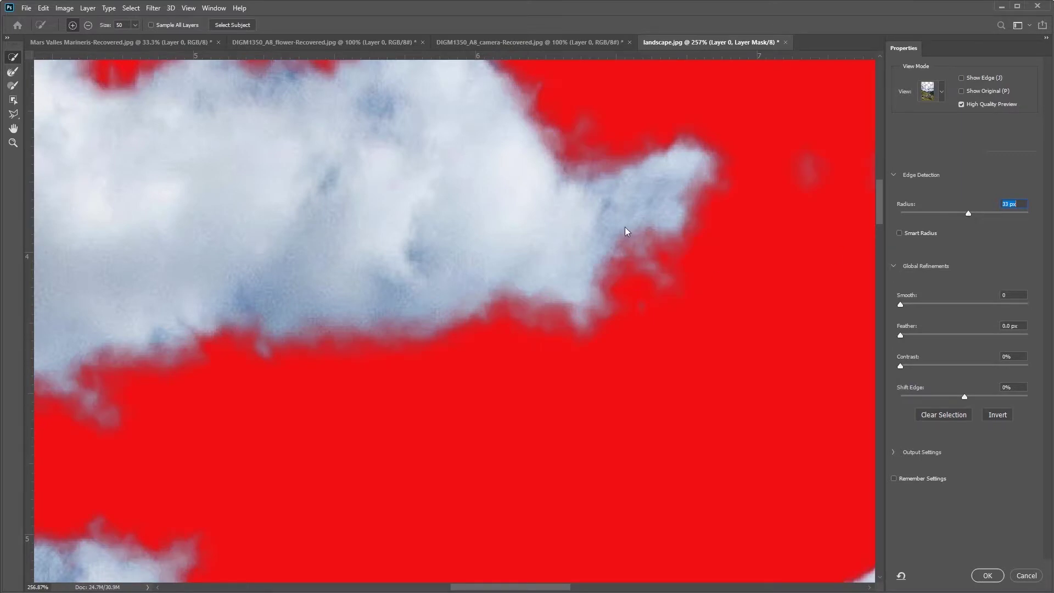
key("alt")
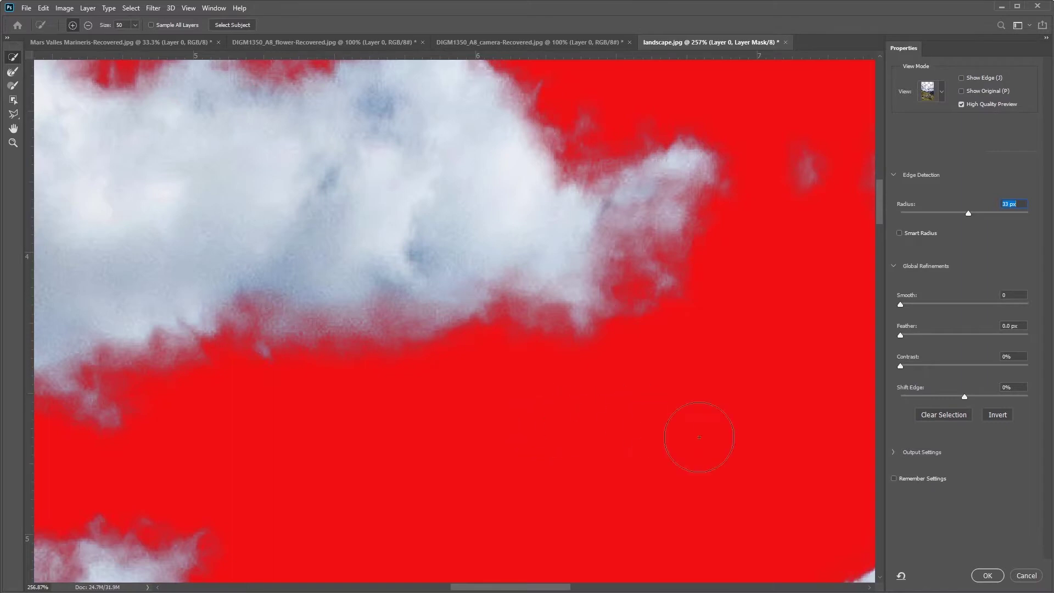
key("ctrl+minus")
key("ctrl+minus")
key("ctrl+minus")
key("ctrl+minus")
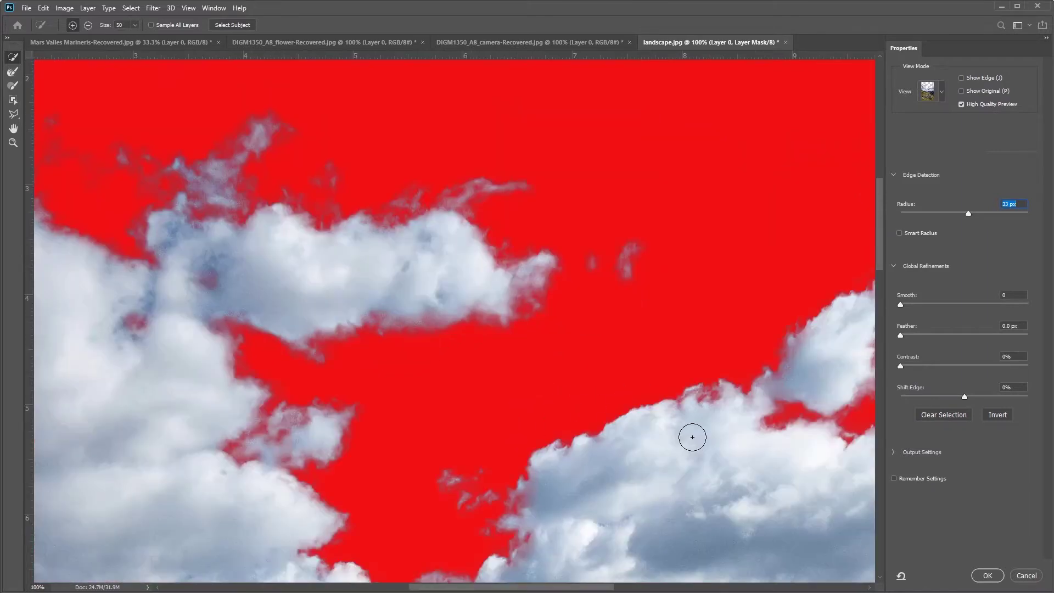
Refine the mask along the mountain ridge, lower the edge radius to 22 px, and apply it
mouse_move(616, 482)
left_mouse_down()
mouse_move(605, 470)
mouse_move(600, 208)
left_mouse_up()
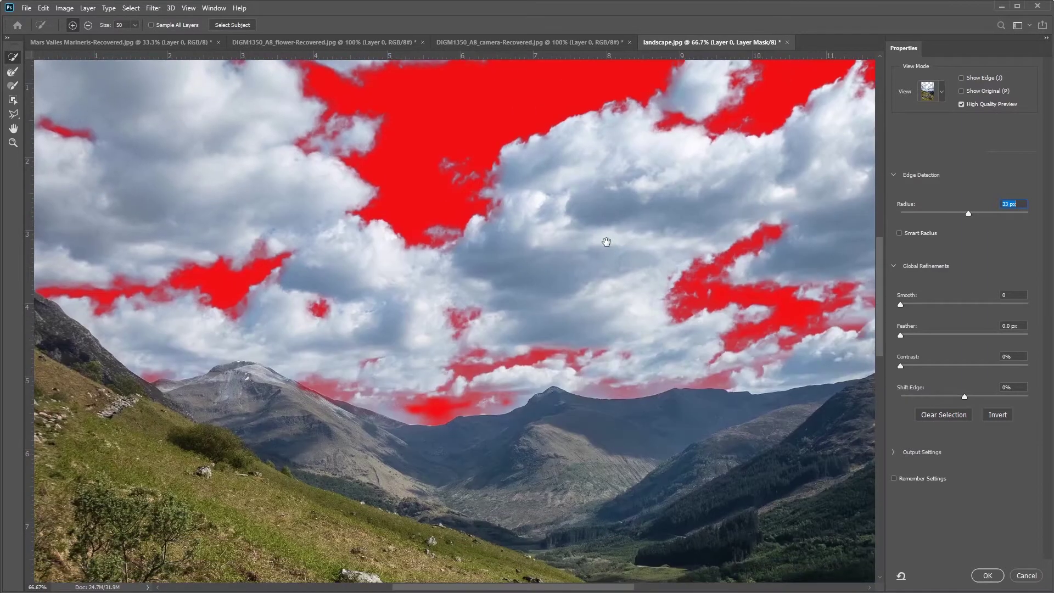
left_click(410, 408)
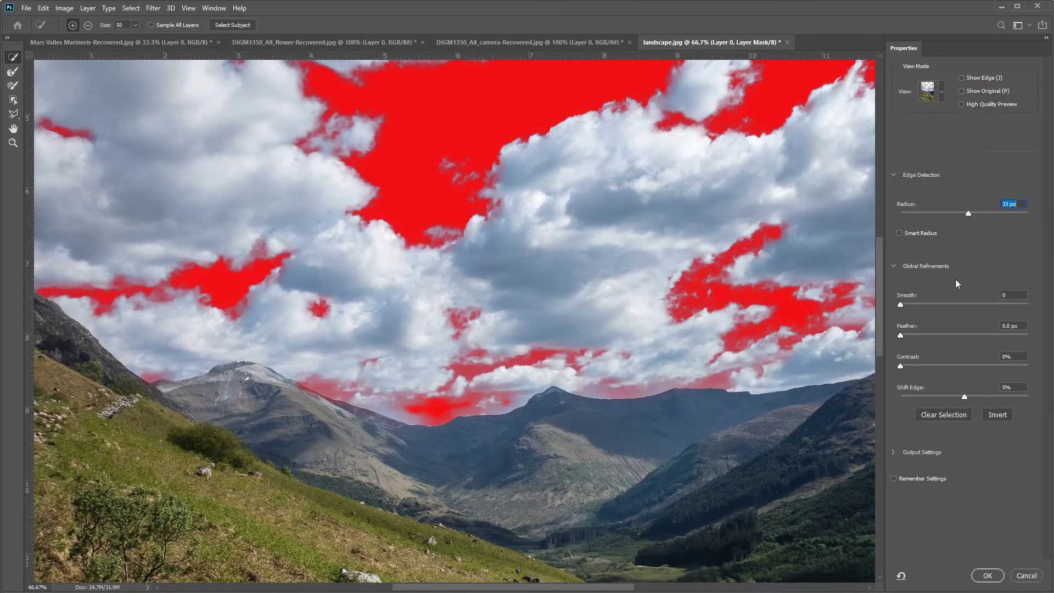
left_click_drag(969, 212, 961, 213)
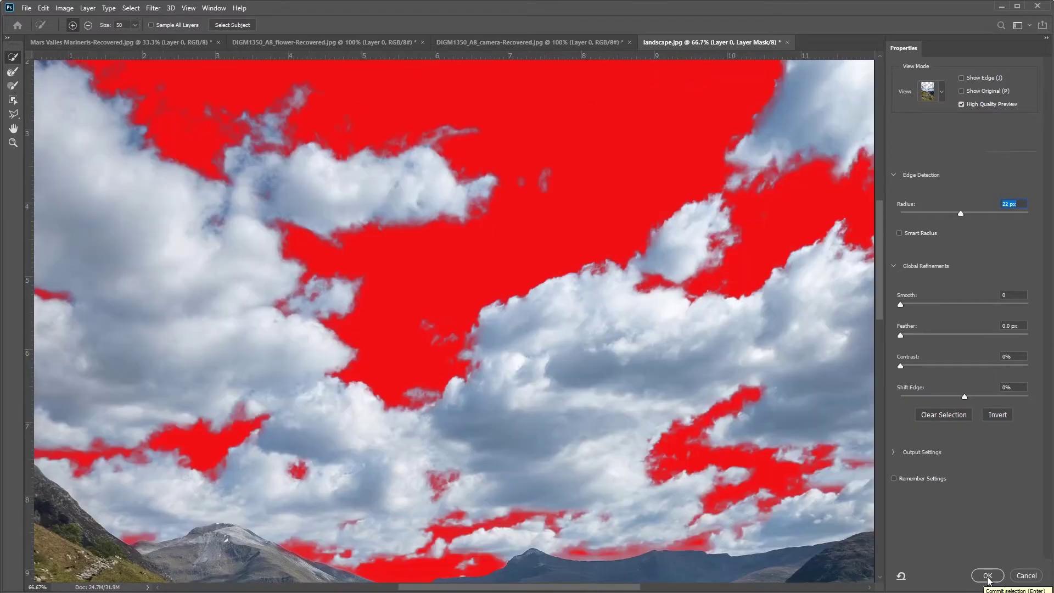
left_click(987, 575)
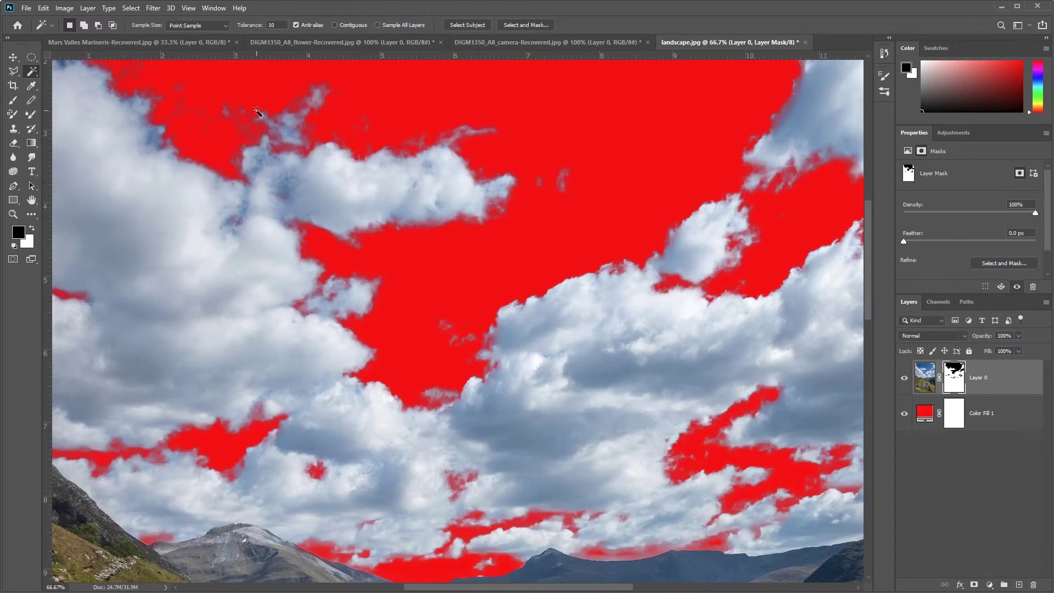
Delete the red Color Fill 1 layer so the masked sky becomes transparent
left_click(924, 423)
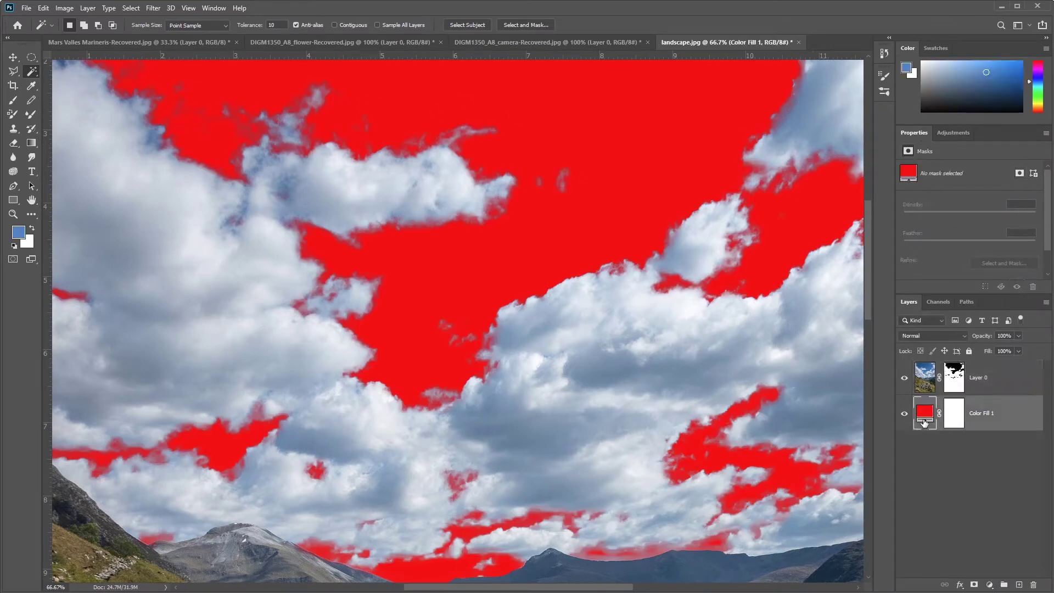
left_click_drag(924, 423, 1035, 585)
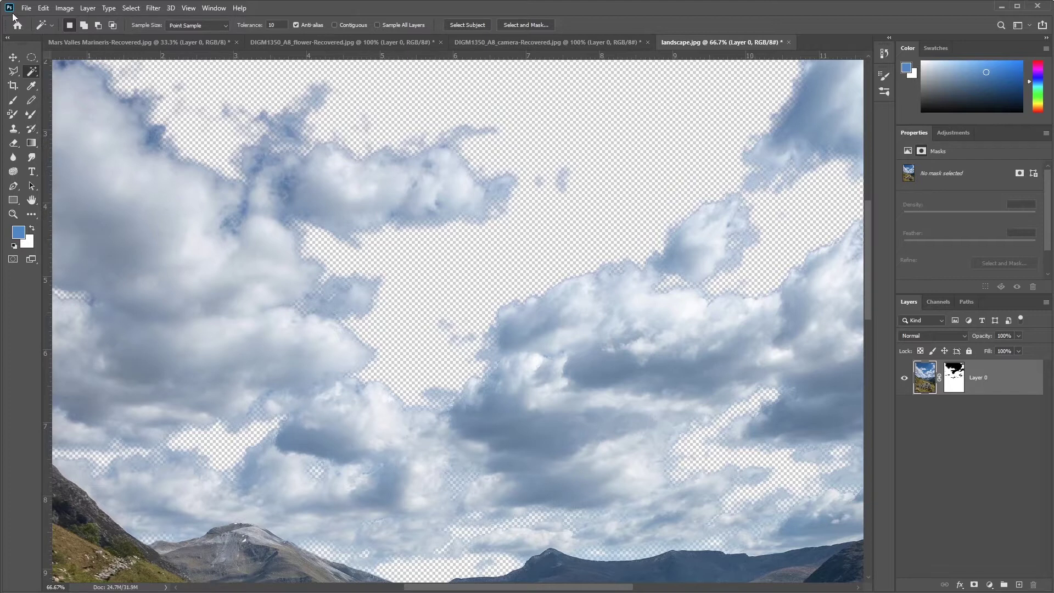
Place dino-reichmuth-d6yDSisNi4w-unsplash.jpg into the document as an embedded image
left_click(26, 9)
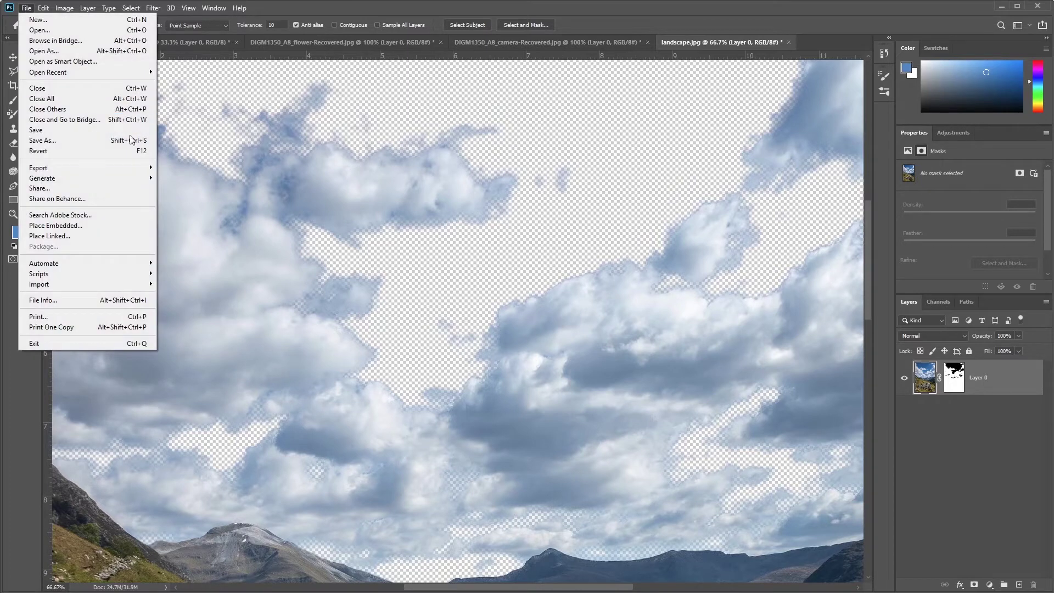
left_click(131, 229)
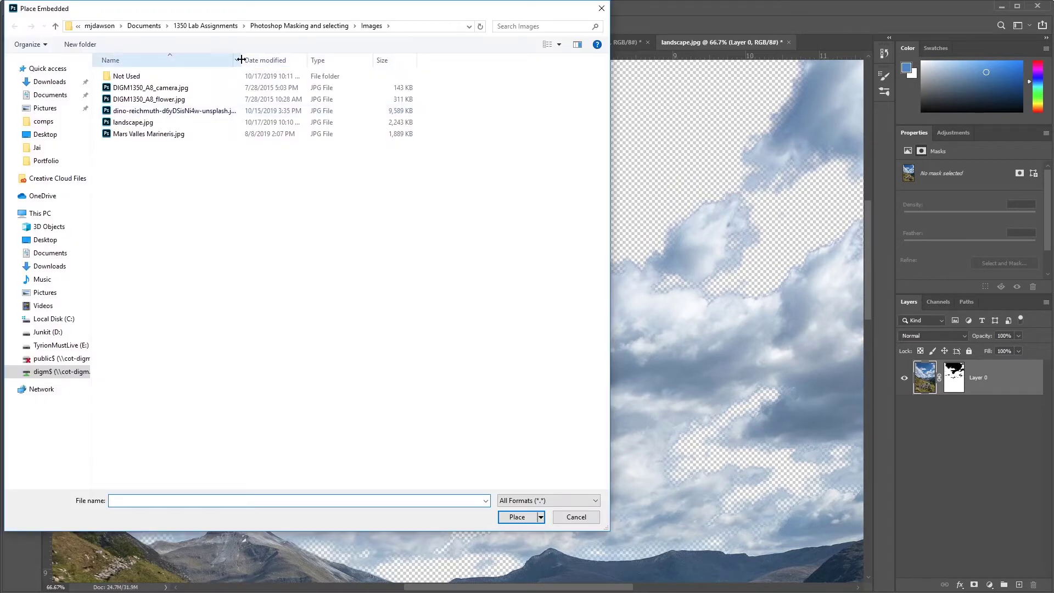
left_click_drag(241, 59, 323, 58)
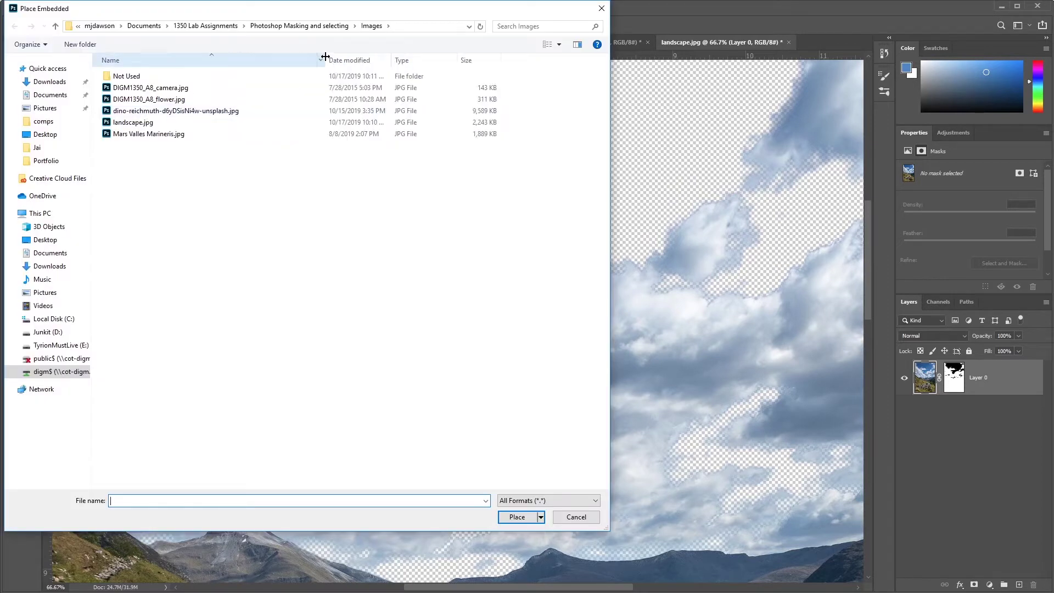
left_click(138, 113)
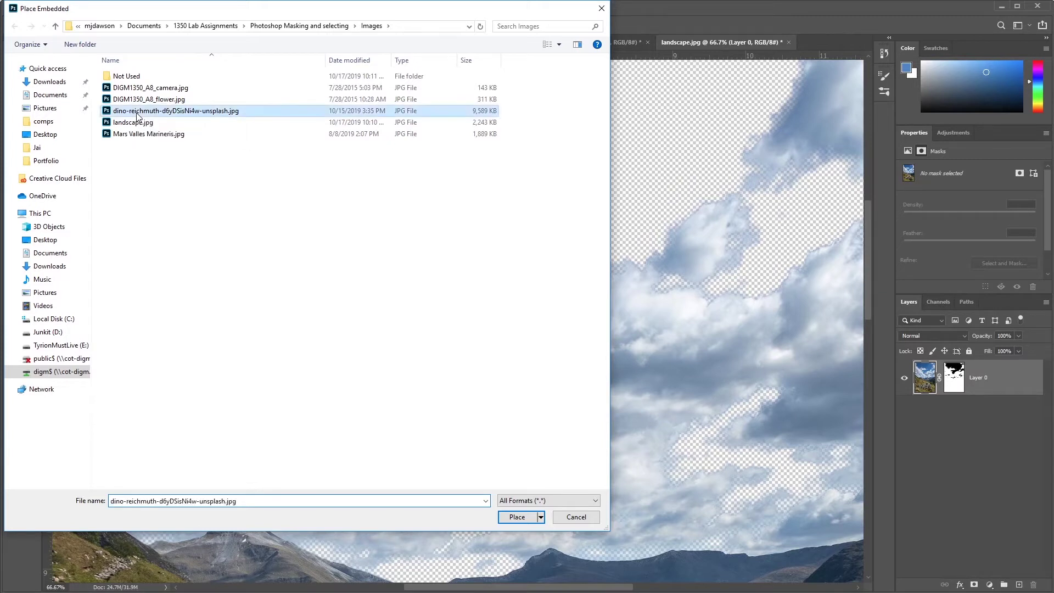
left_click(521, 518)
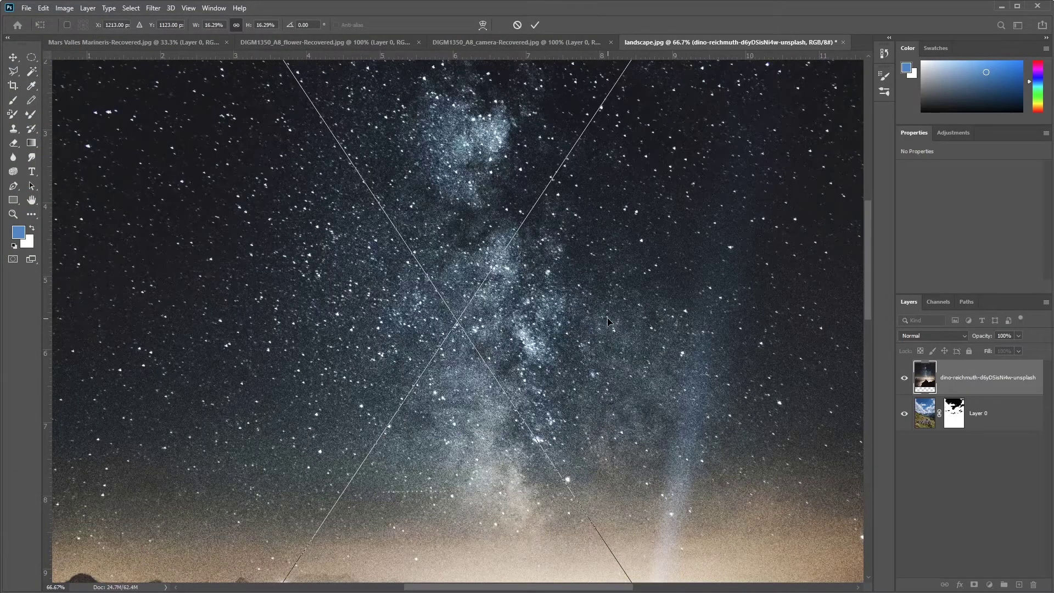
Commit the placed night-sky image and move its layer below Layer 0
key("ctrl+0")
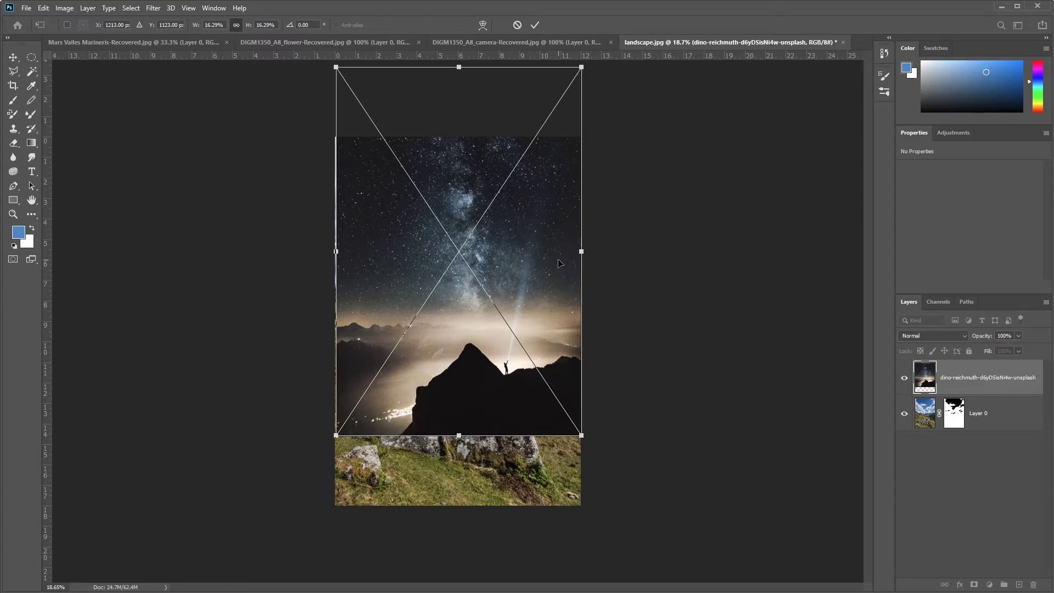
key("w")
key("Return")
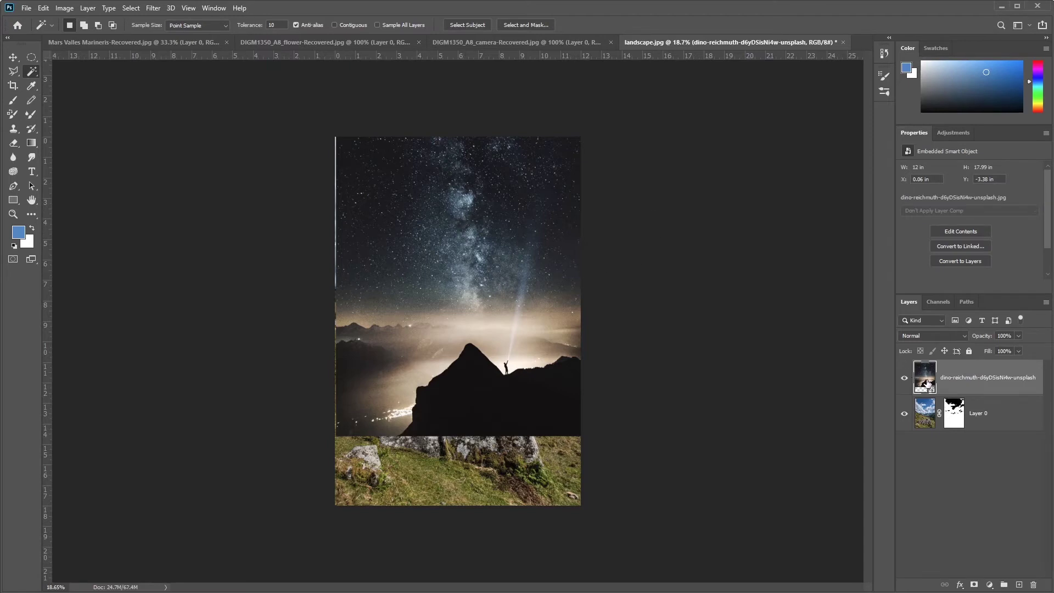
left_click_drag(927, 380, 927, 426)
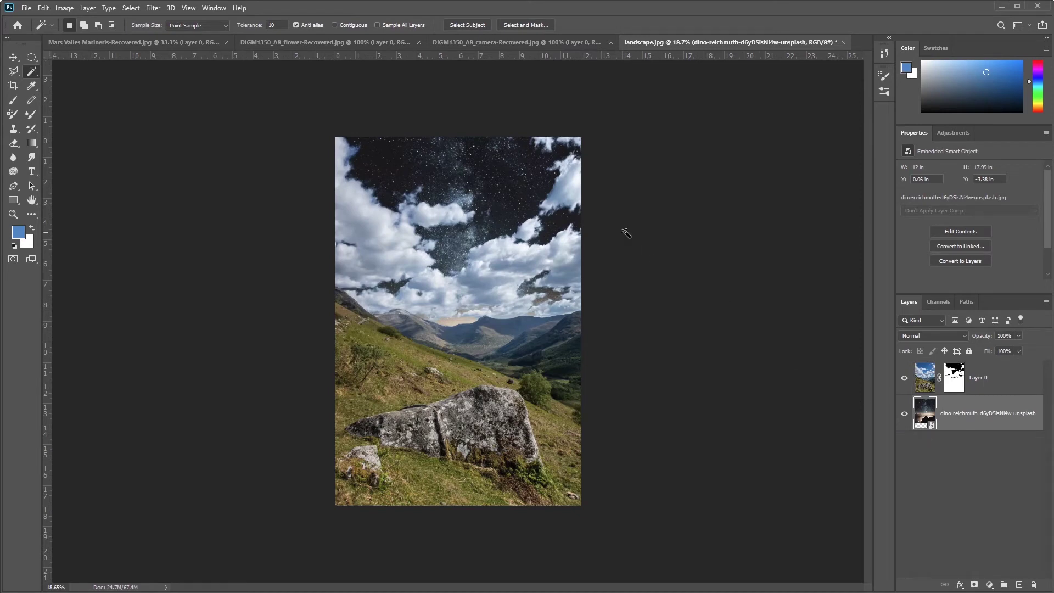
Shift the night-sky layer to Y -5.42 in, centring the Milky Way between the clouds
key("v")
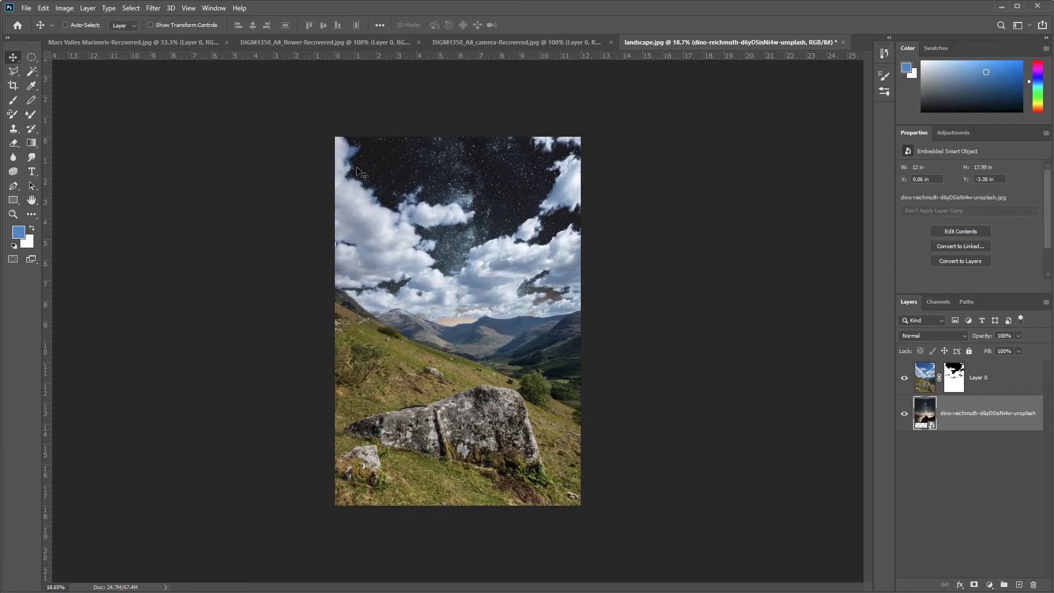
left_click_drag(472, 184, 496, 205)
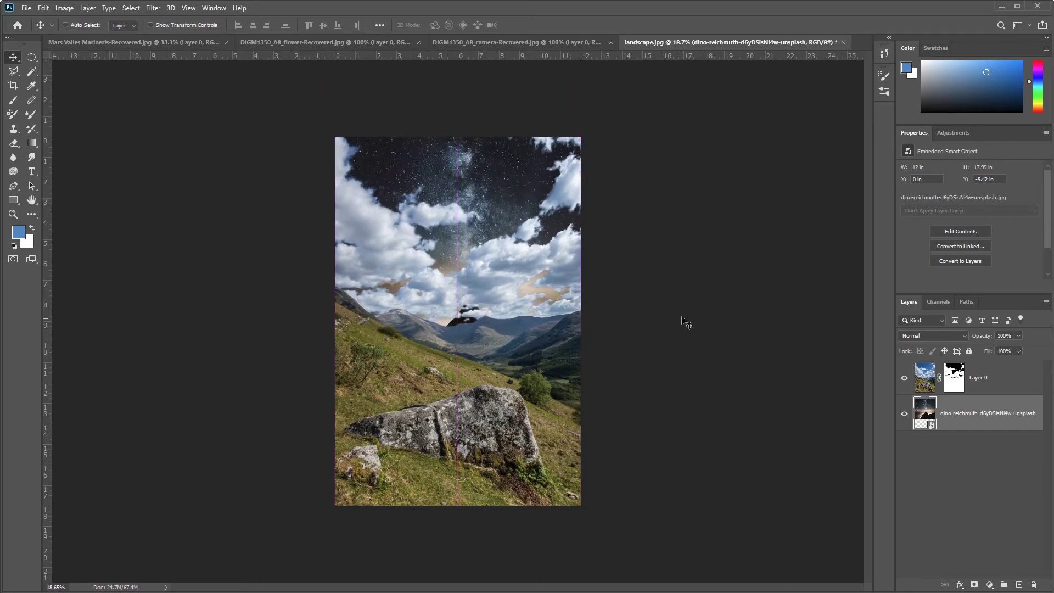
scroll(496, 324, "up", 4)
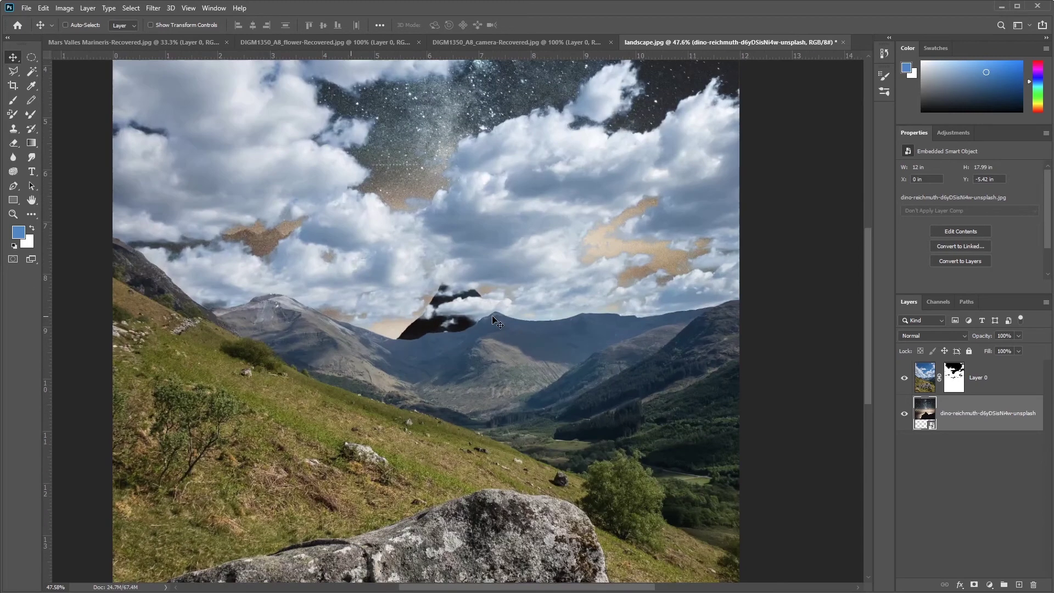
left_click_drag(588, 235, 562, 398)
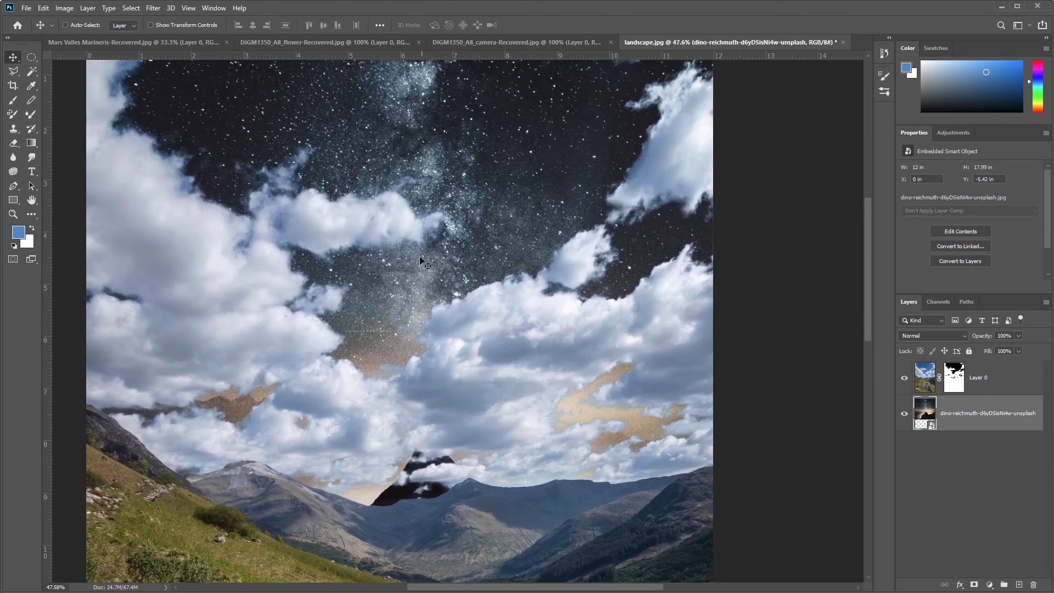
left_click(954, 378)
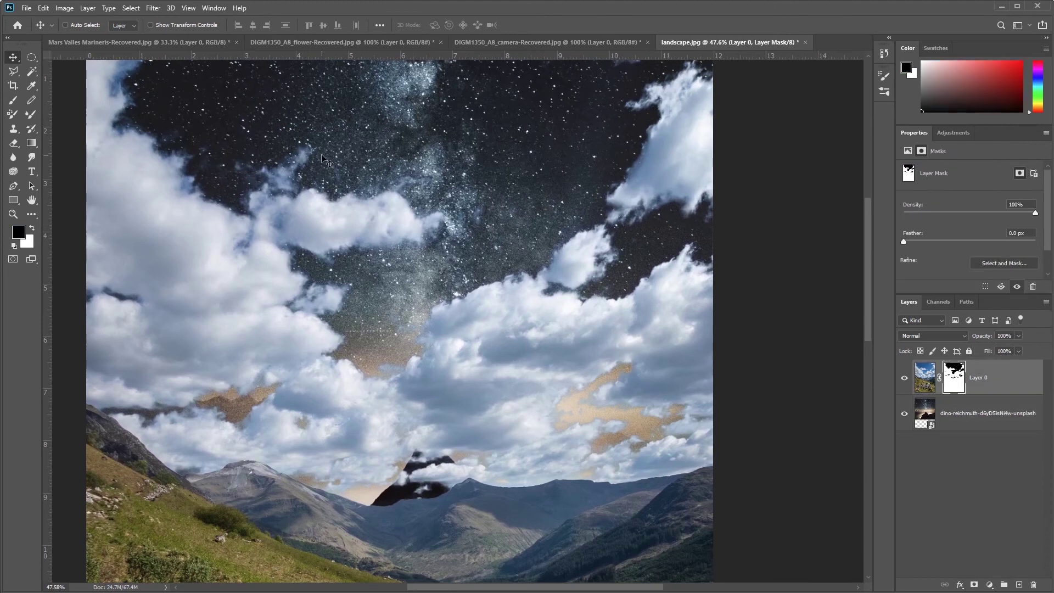